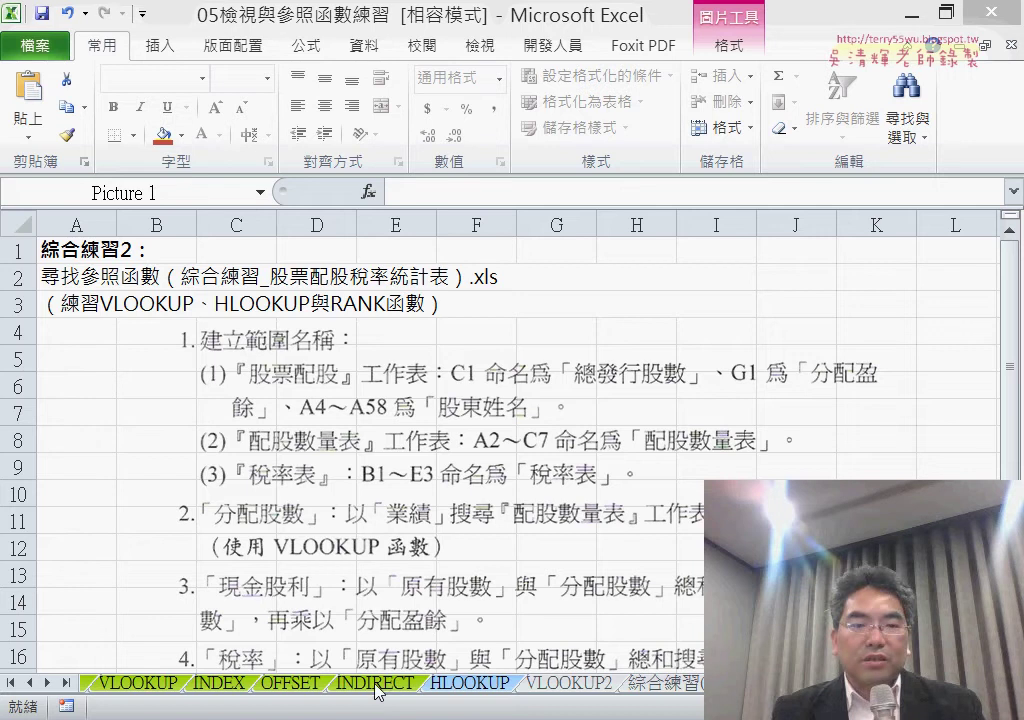
- On the INDIRECT sheet, insert an INDIRECT function into H4 from Lookup & Reference
left_click(377, 684)
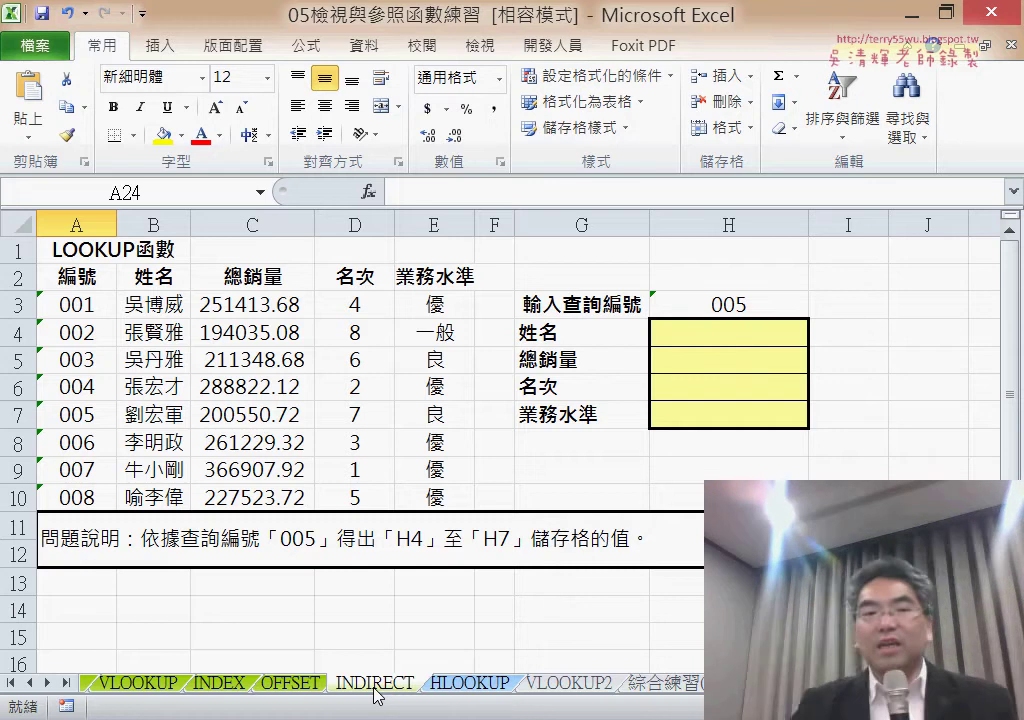
left_click(760, 333)
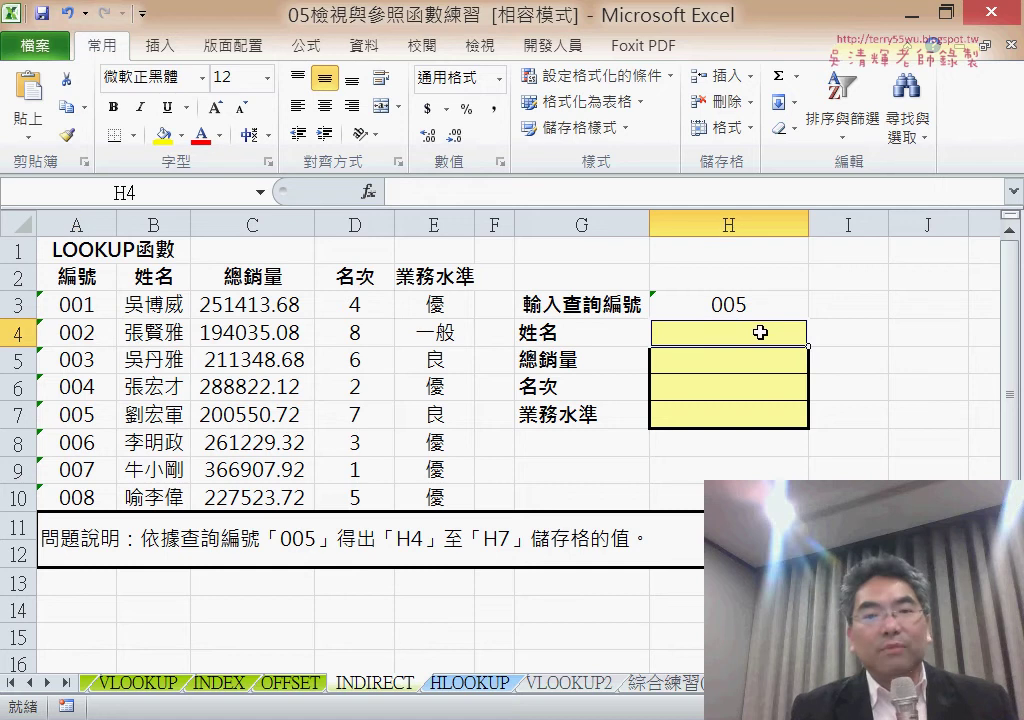
left_click(368, 192)
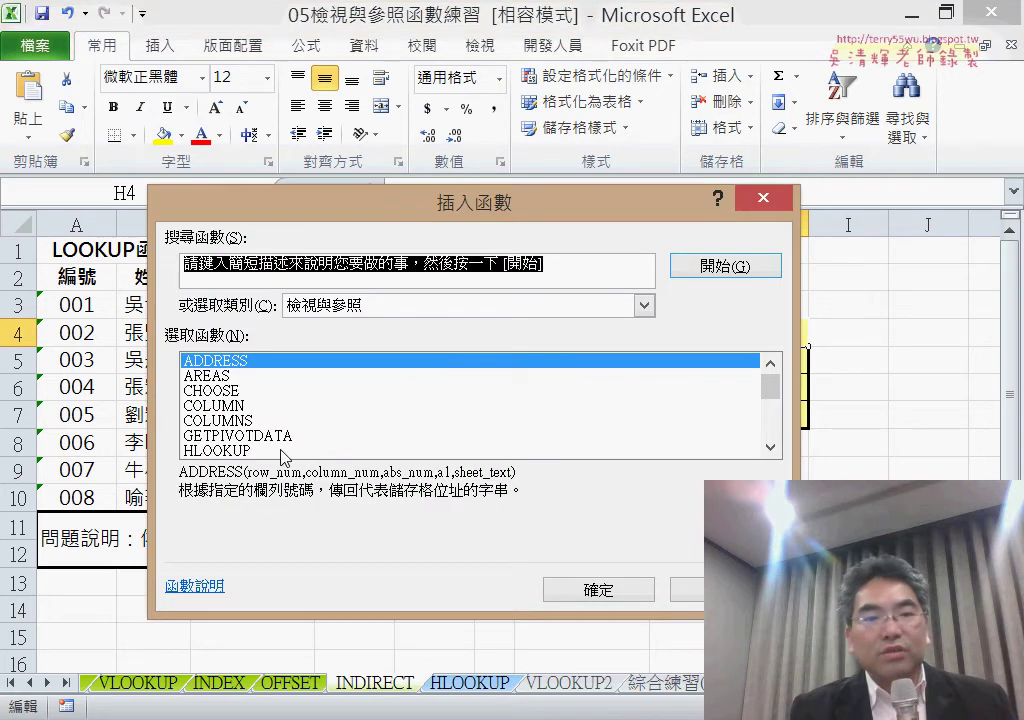
left_click(771, 449)
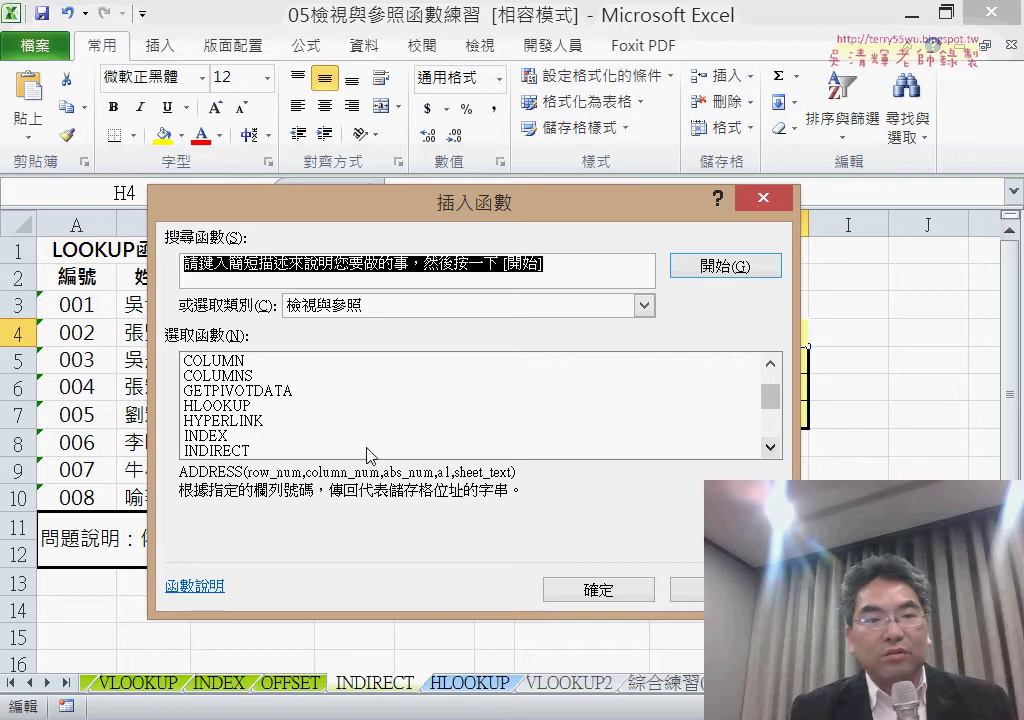
left_click(238, 452)
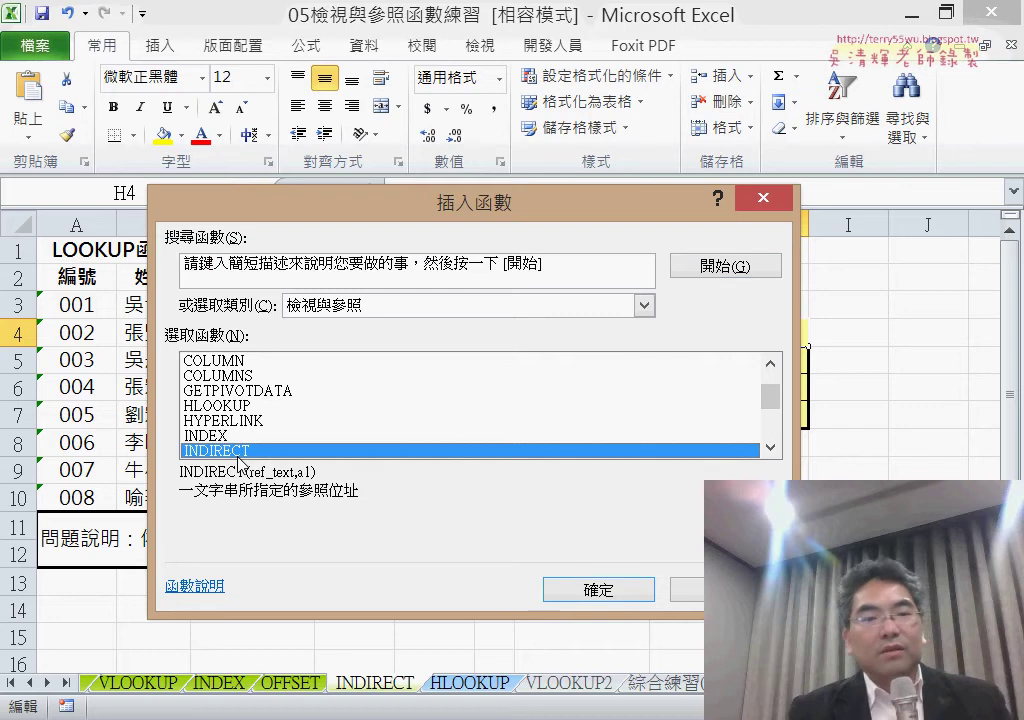
left_click(595, 590)
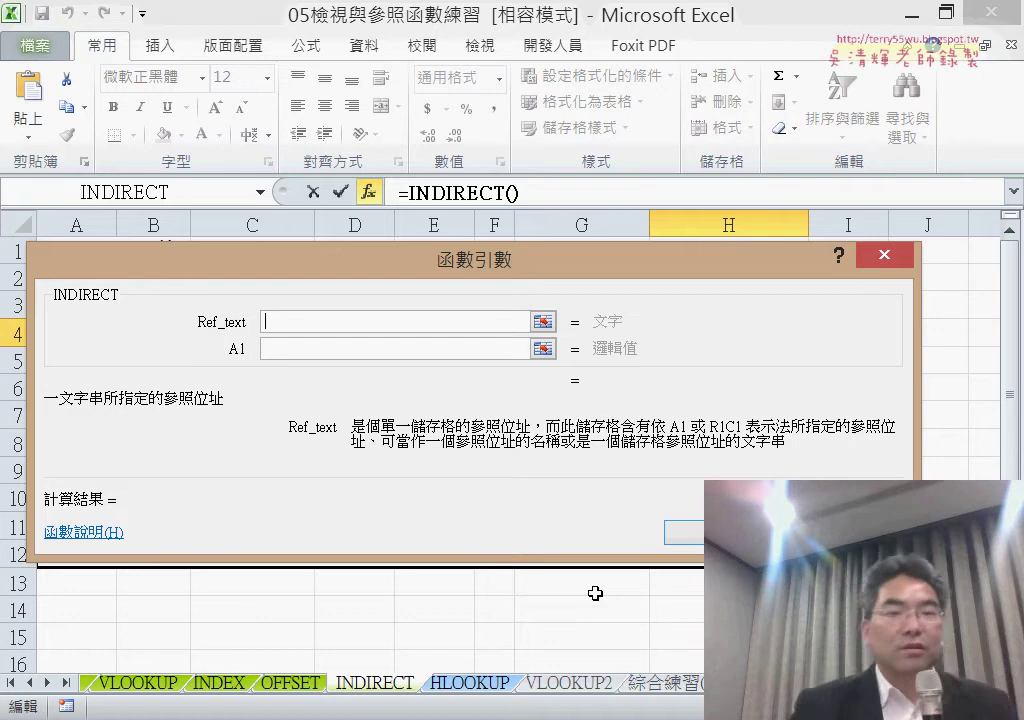
- Set Ref_text to B7 and commit =INDIRECT(B7) in H4, which shows #REF!
mouse_move(510, 272)
left_mouse_down()
mouse_move(612, 480)
mouse_move(695, 476)
left_mouse_up()
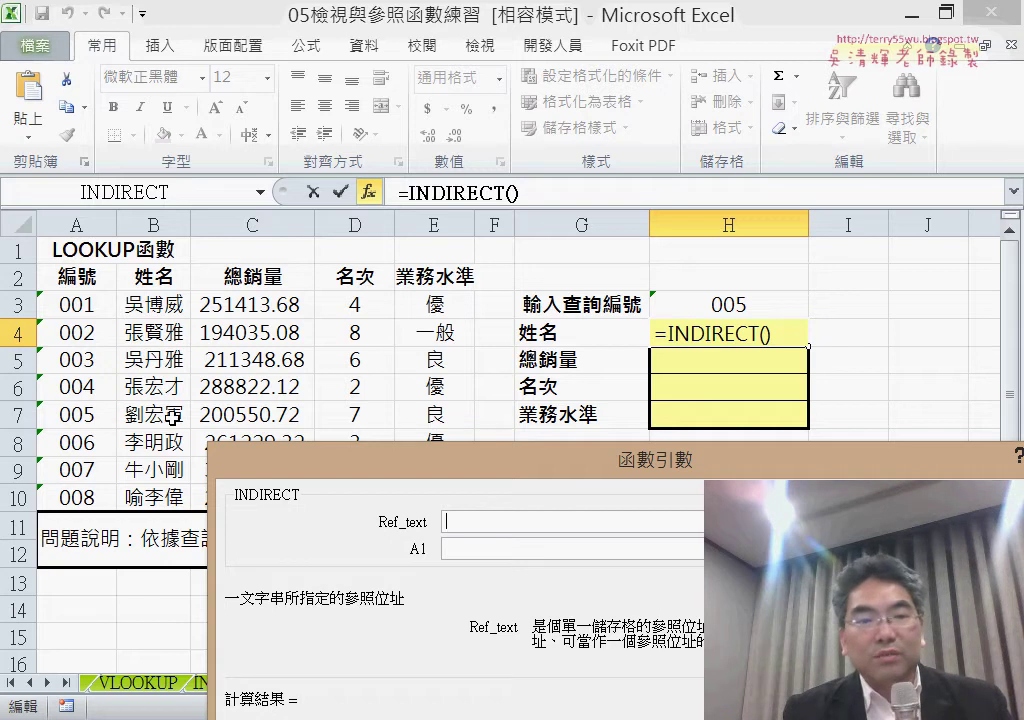
left_click(172, 418)
left_click_drag(346, 469, 460, 436)
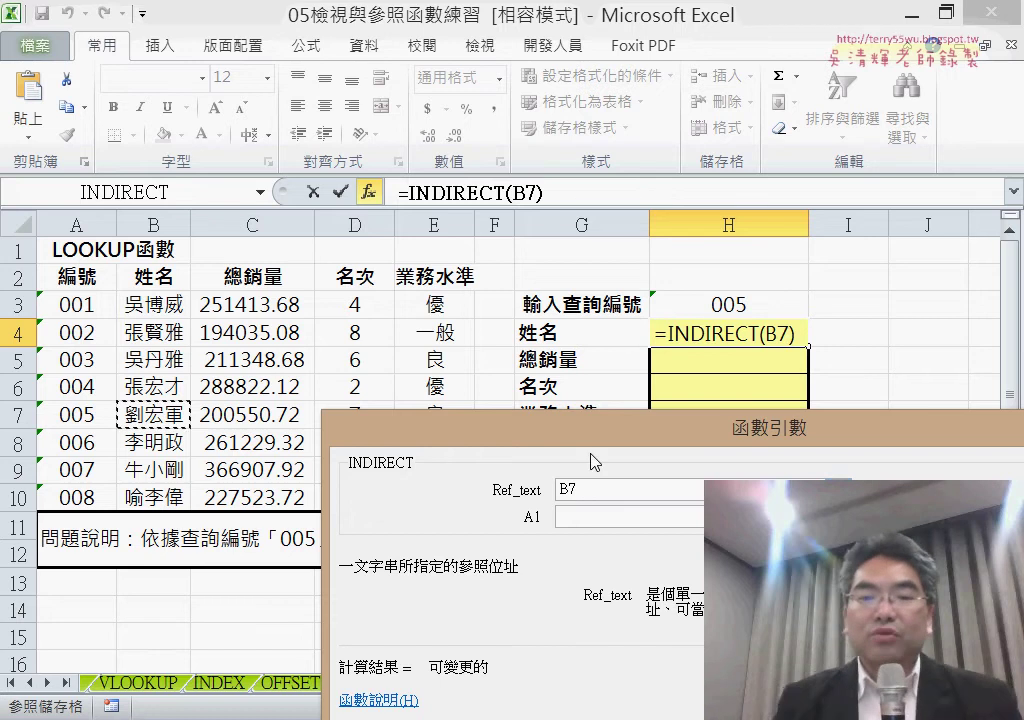
mouse_move(595, 462)
left_mouse_down()
mouse_move(557, 422)
mouse_move(341, 393)
left_mouse_up()
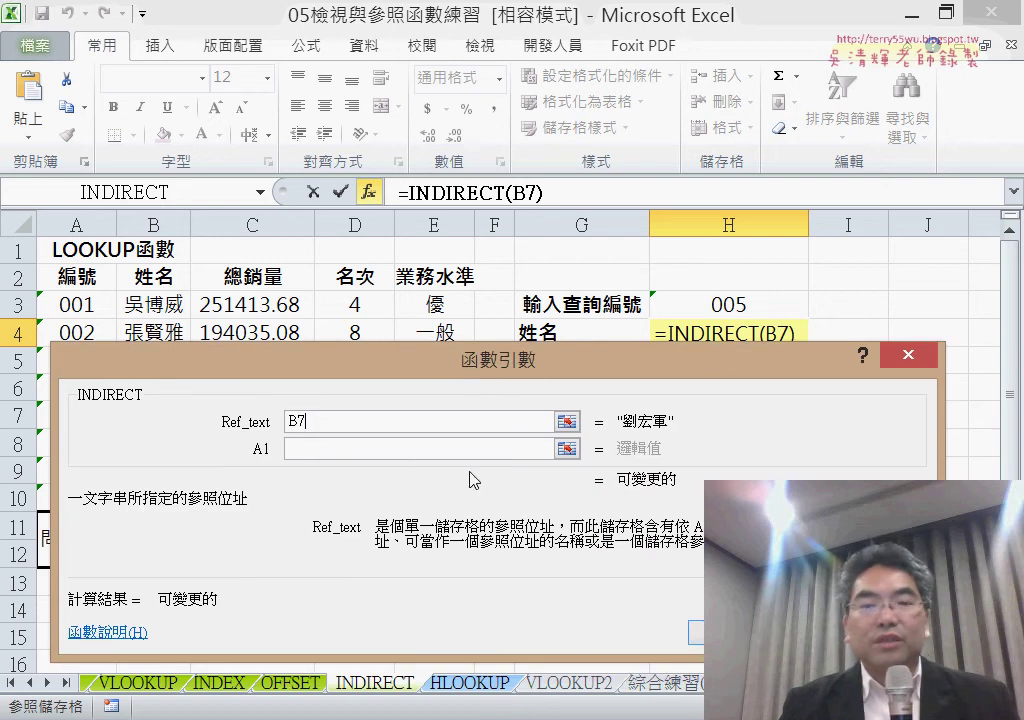
key("Return")
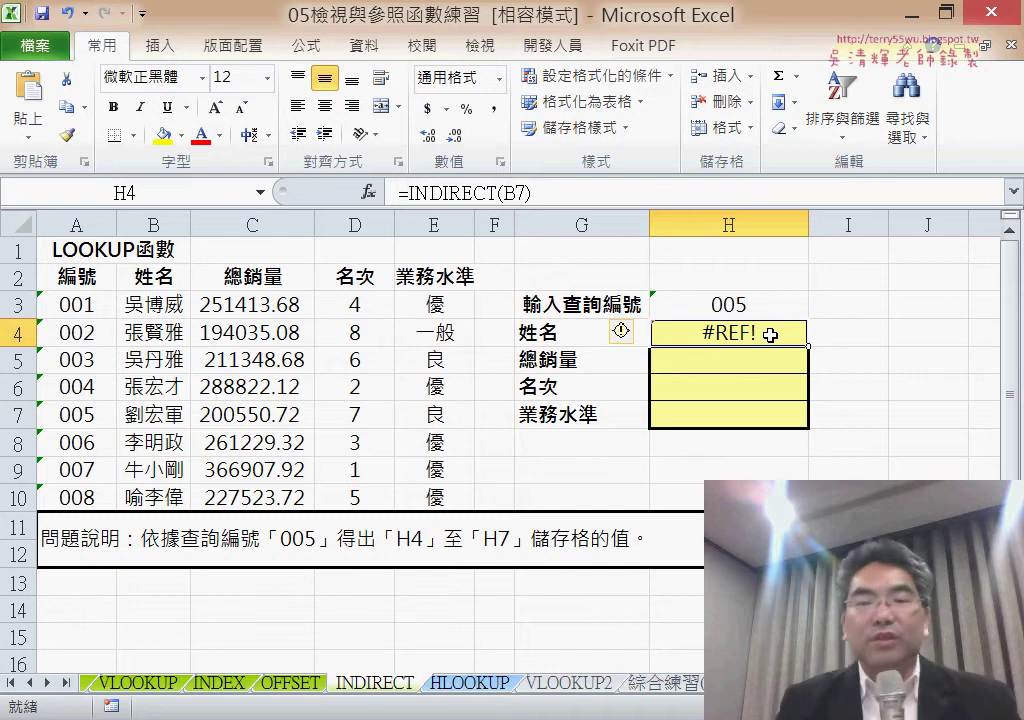
- Wrap B7 in double quotes so H4 holds =INDIRECT("B7") and returns the name
left_click(463, 192)
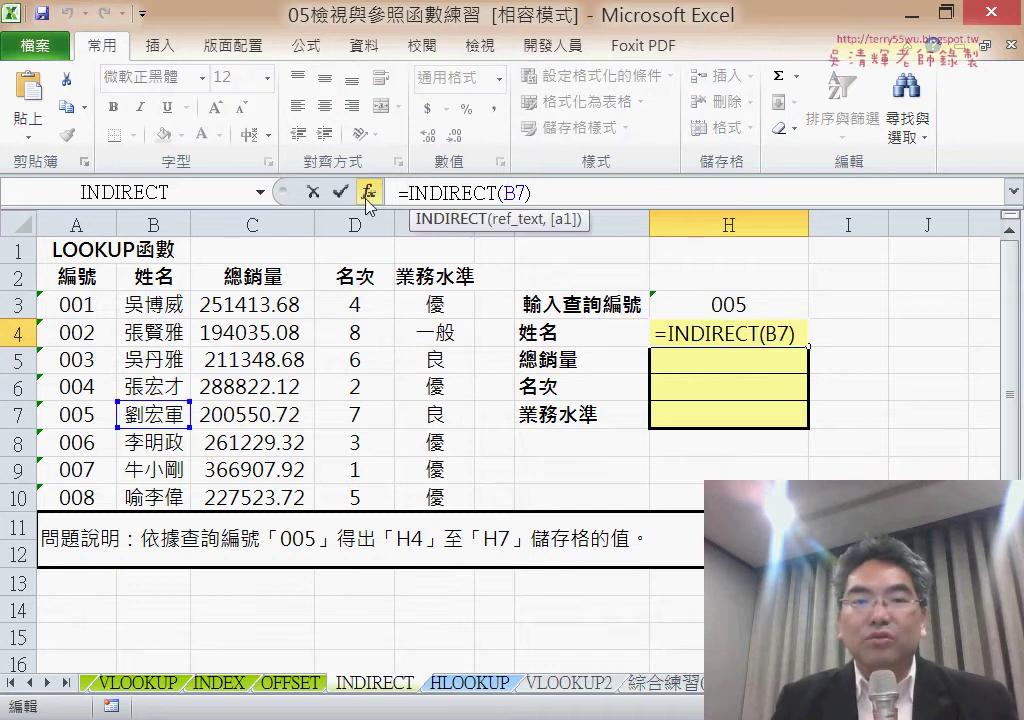
left_click(367, 195)
left_click_drag(386, 359, 537, 287)
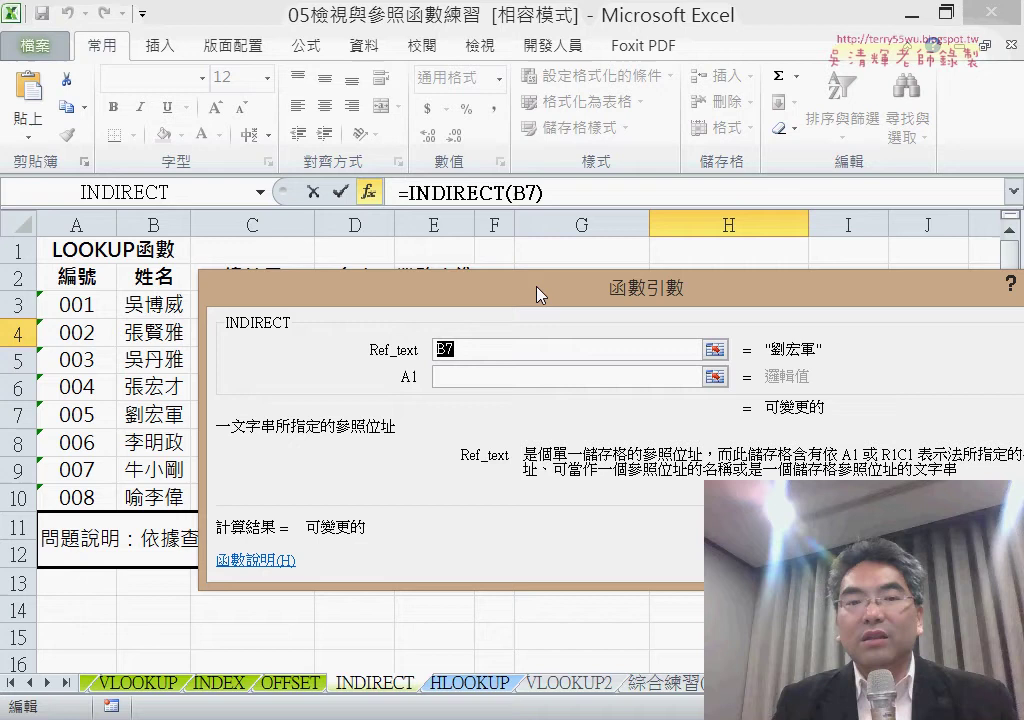
left_click(462, 378)
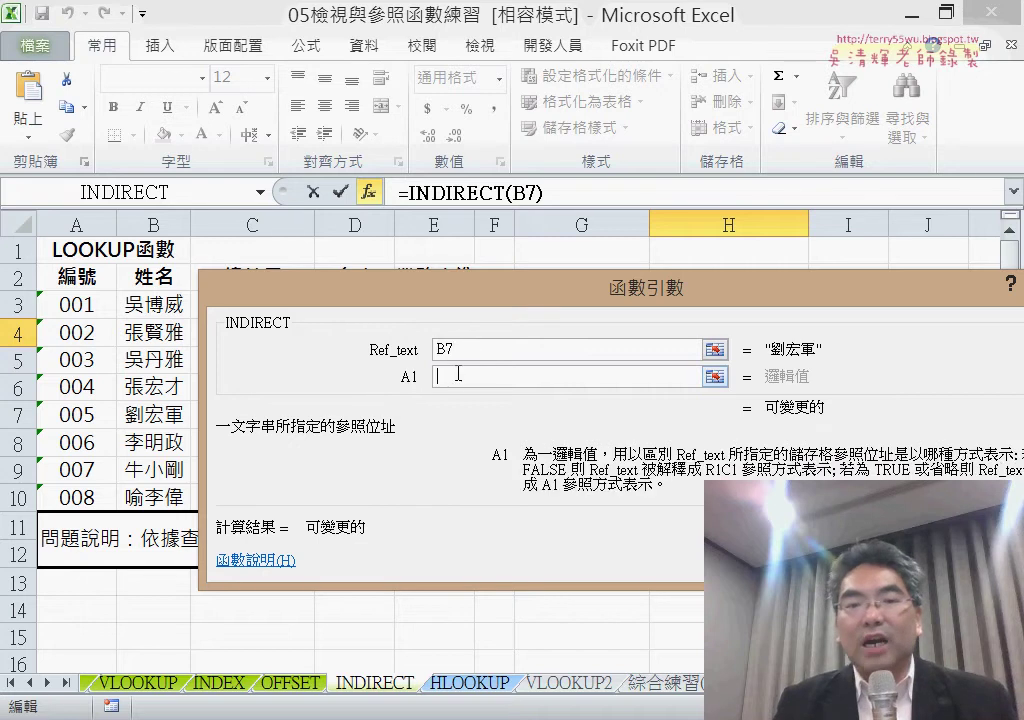
left_click(438, 349)
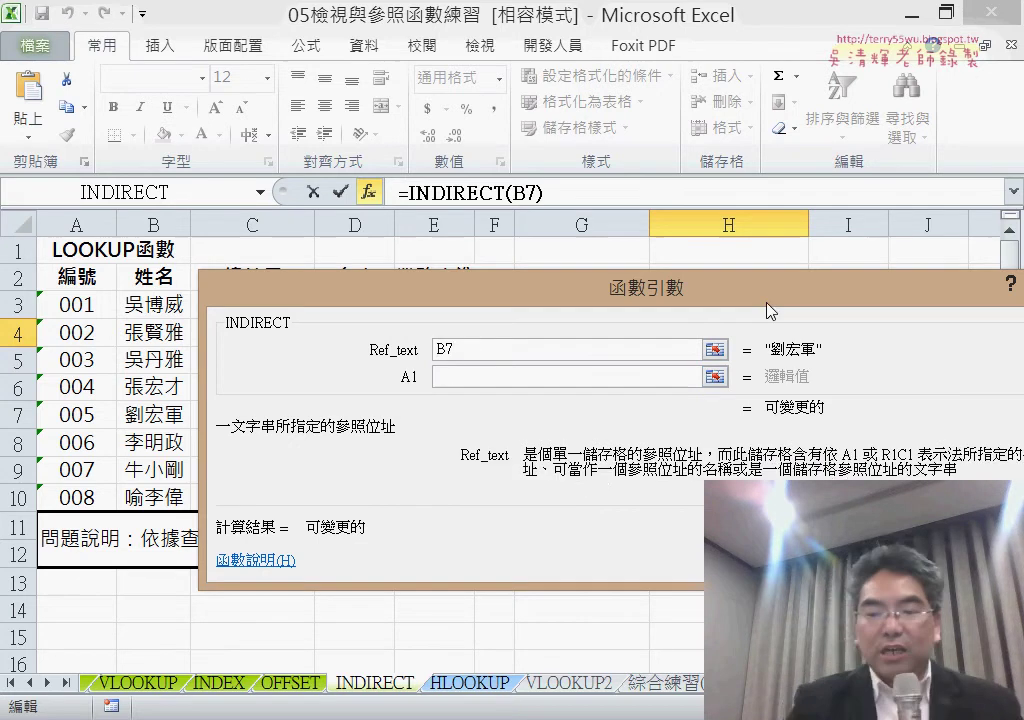
type("\"")
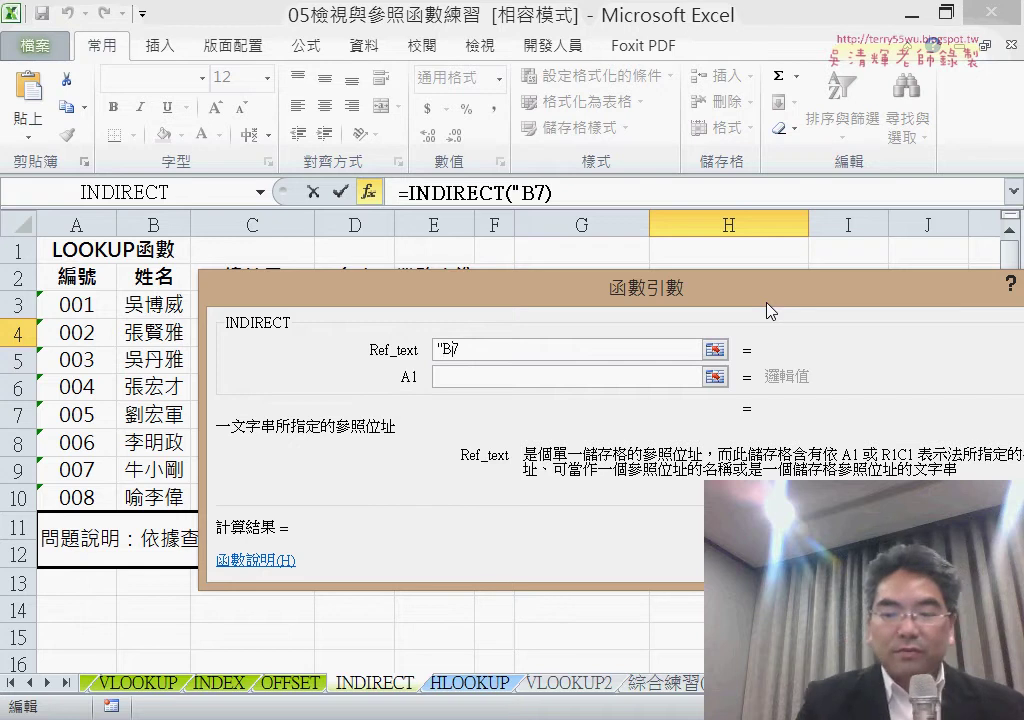
key("Right")
type("\"")
key("BackSpace")
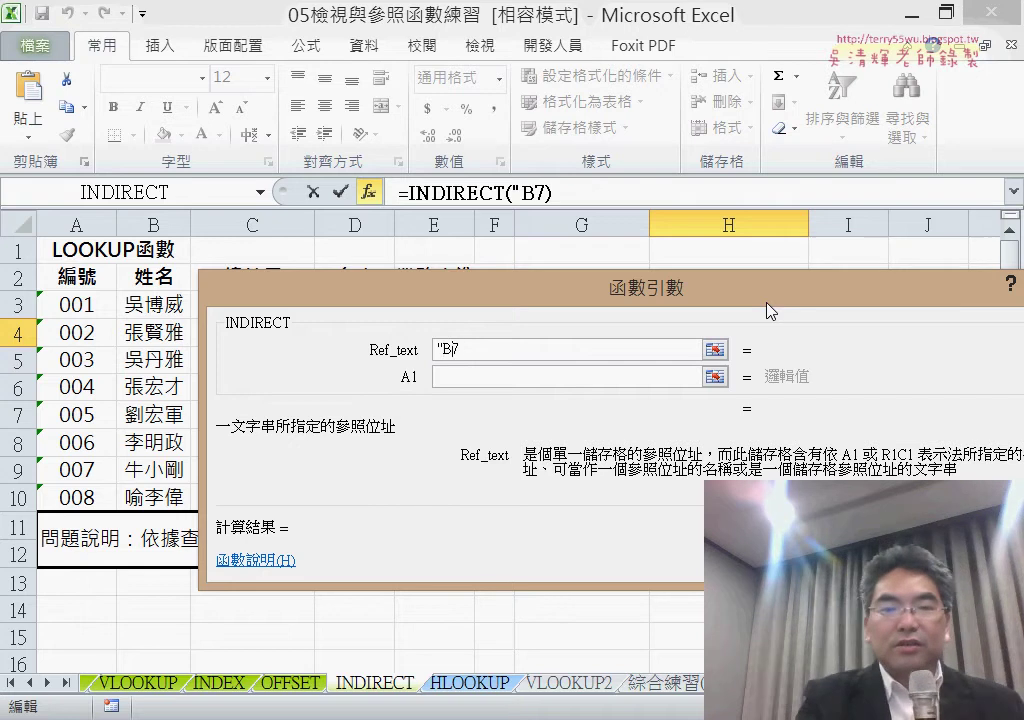
type("\"")
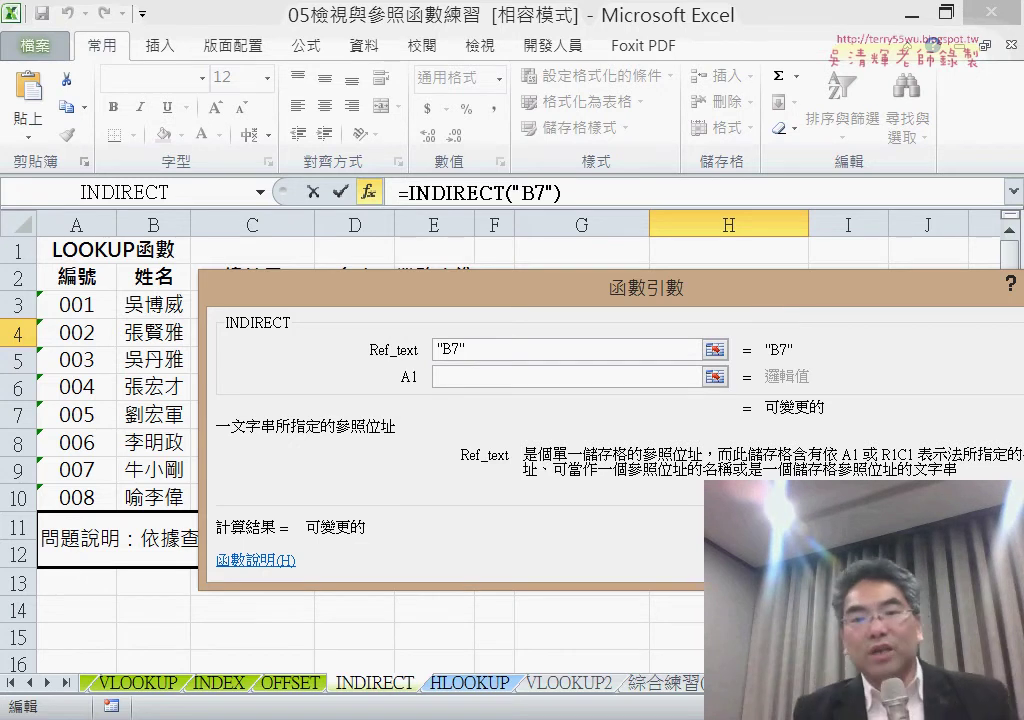
key("Return")
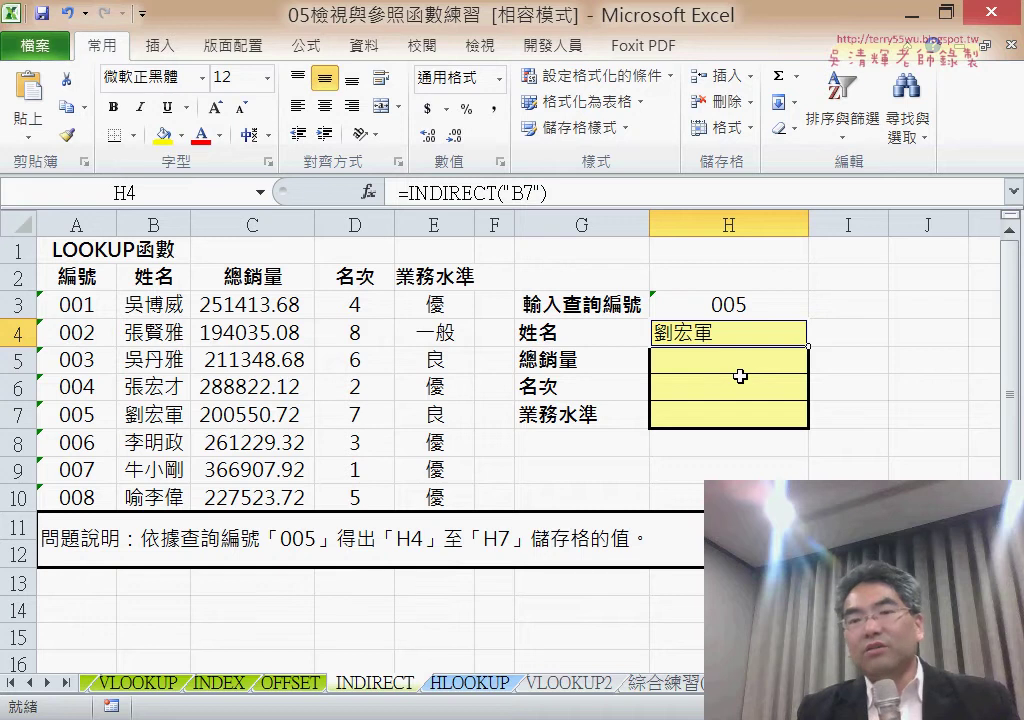
- Re-commit H4's formula unchanged and select cell J4
left_click(516, 194)
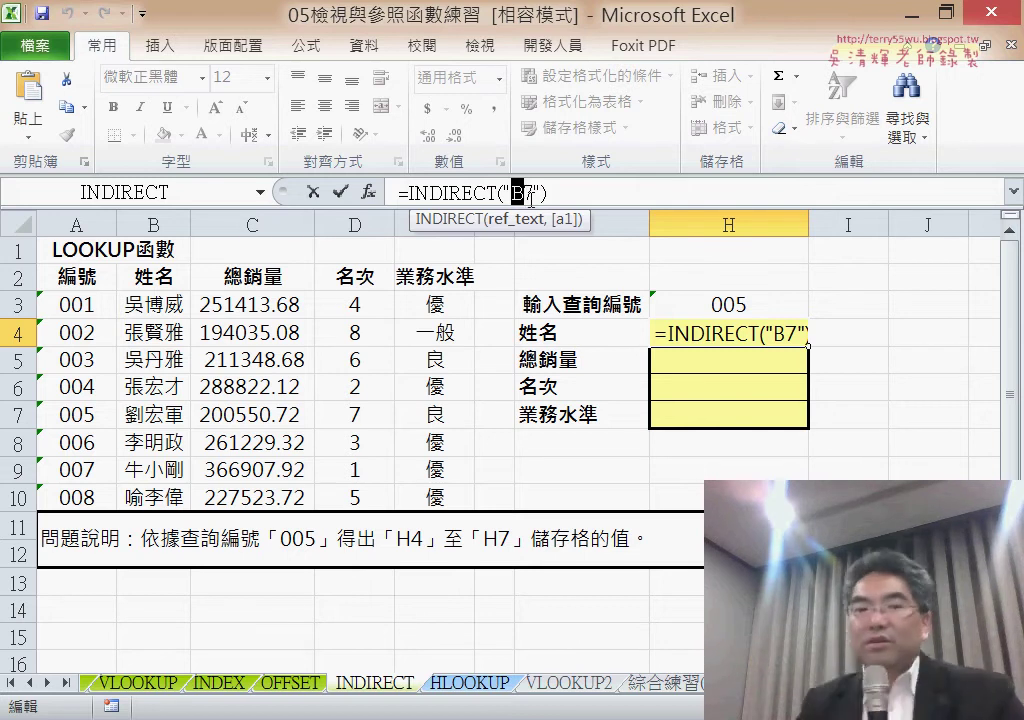
key("ctrl+Return")
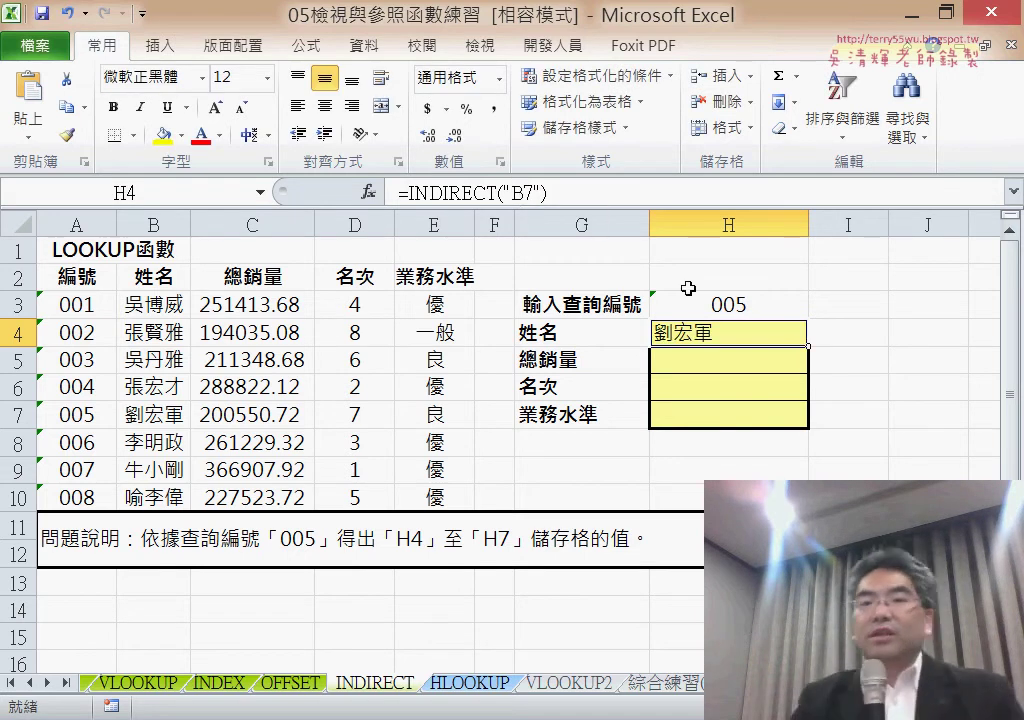
left_click(903, 337)
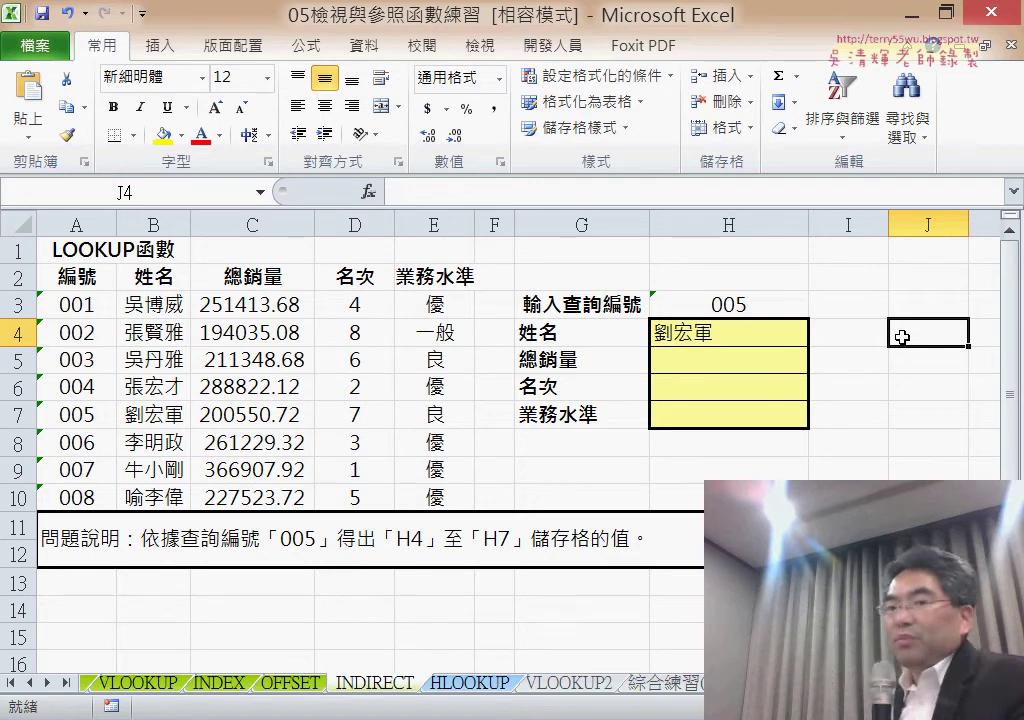
- Enter =CHAR(66) in J4 from the Text category so it shows the letter B
left_click(372, 198)
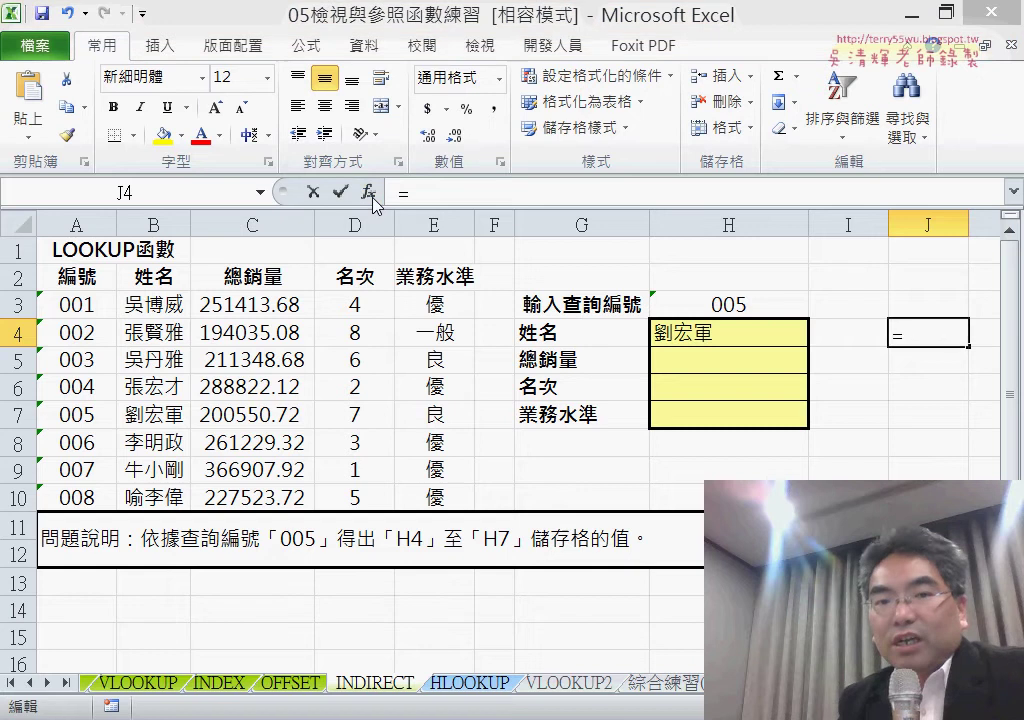
left_click(538, 336)
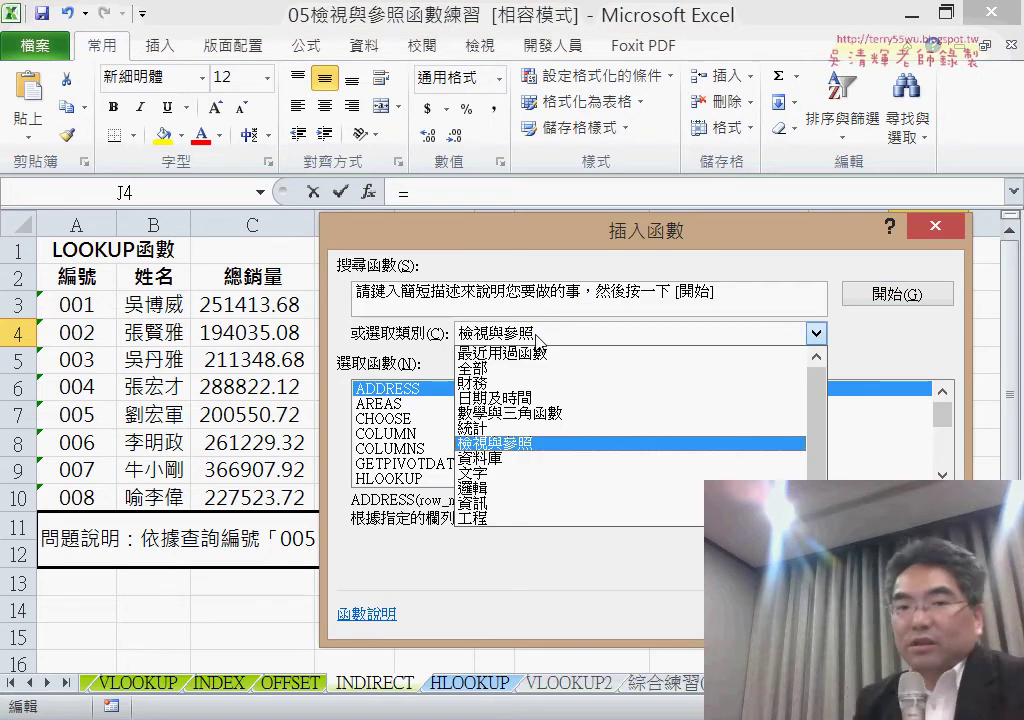
left_click(548, 474)
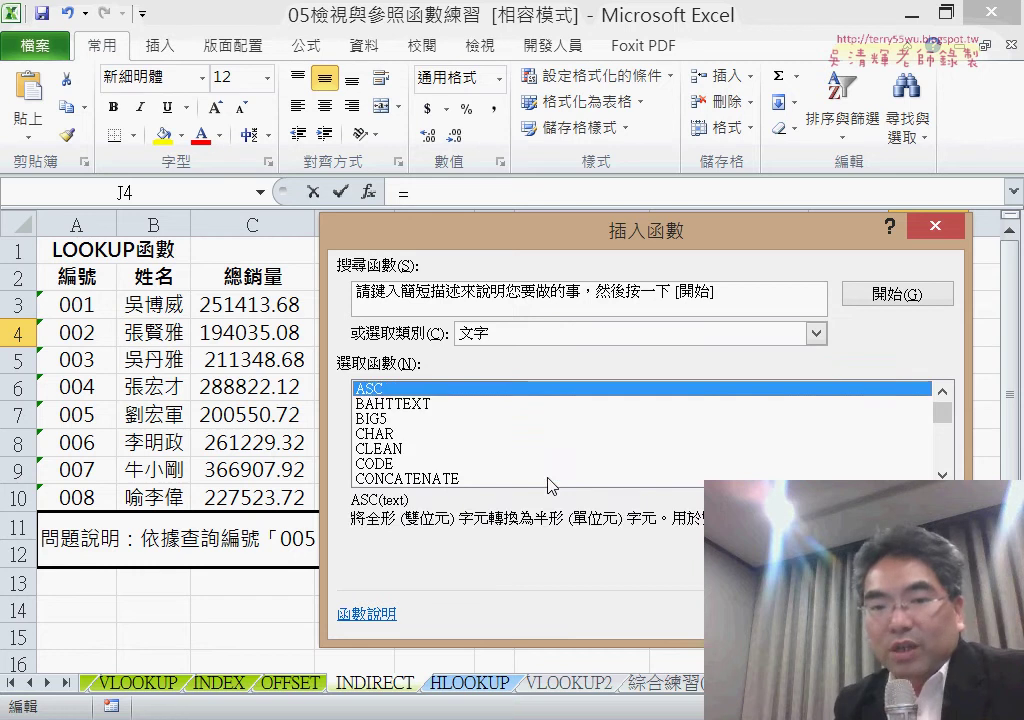
left_click(460, 433)
key("Return")
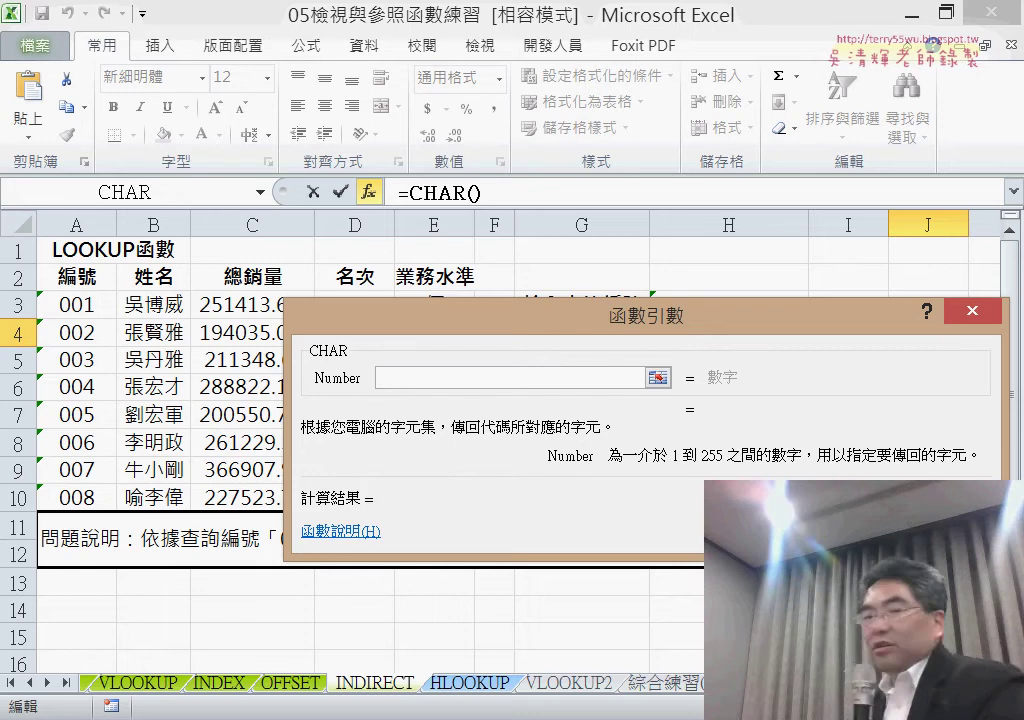
type("66")
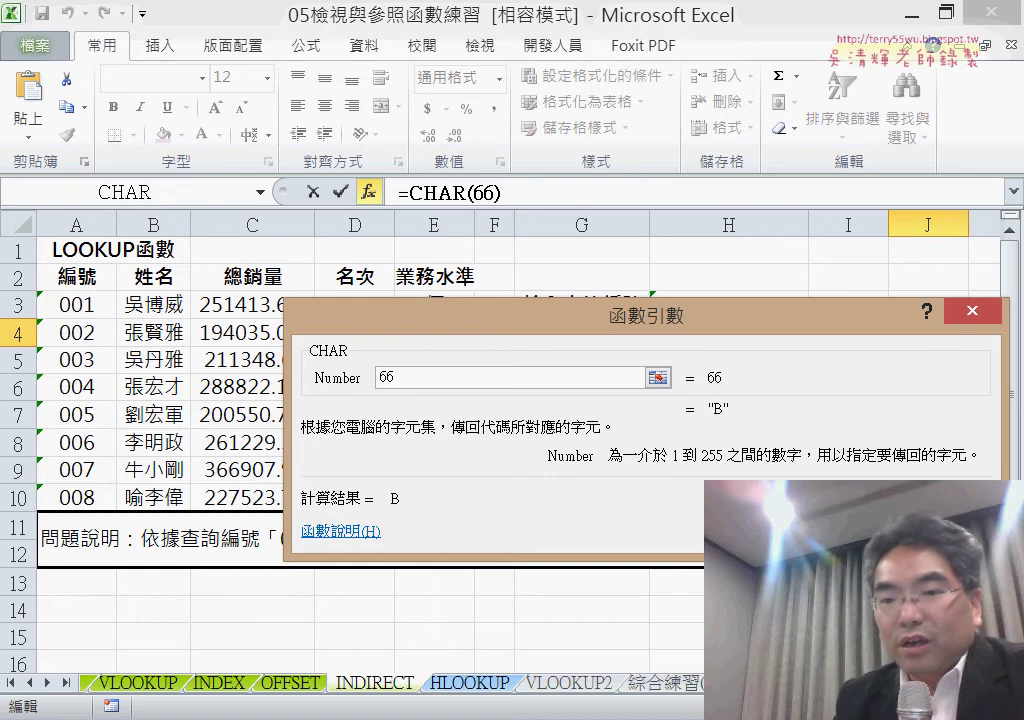
key("Return")
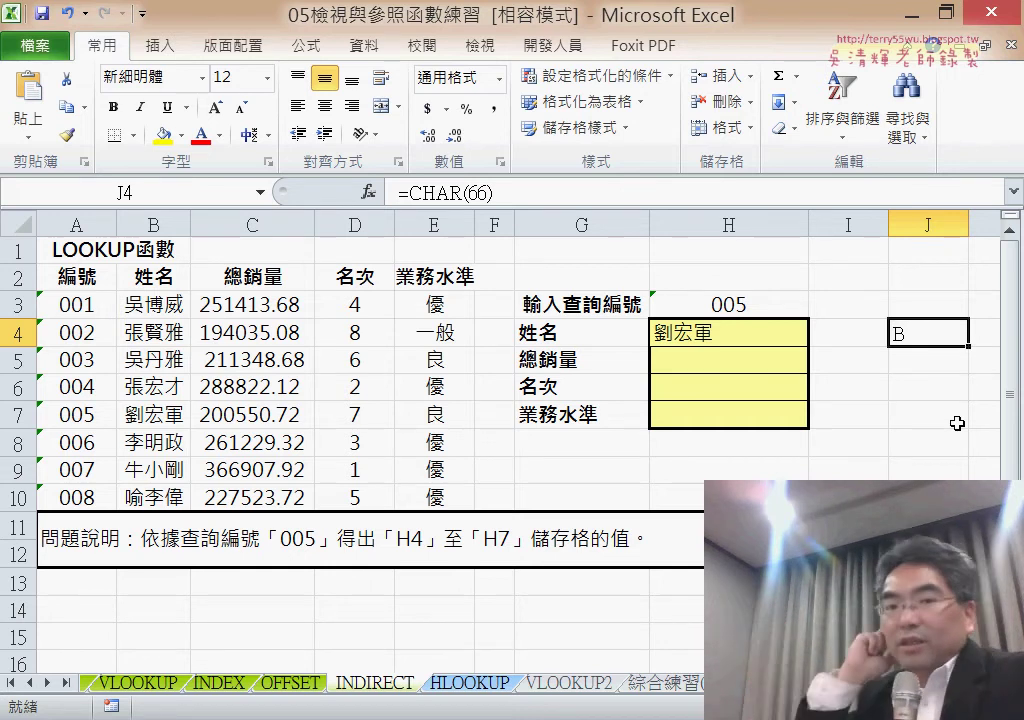
- Edit J4's formula to =CHAR(62+ROW())
left_click(485, 192)
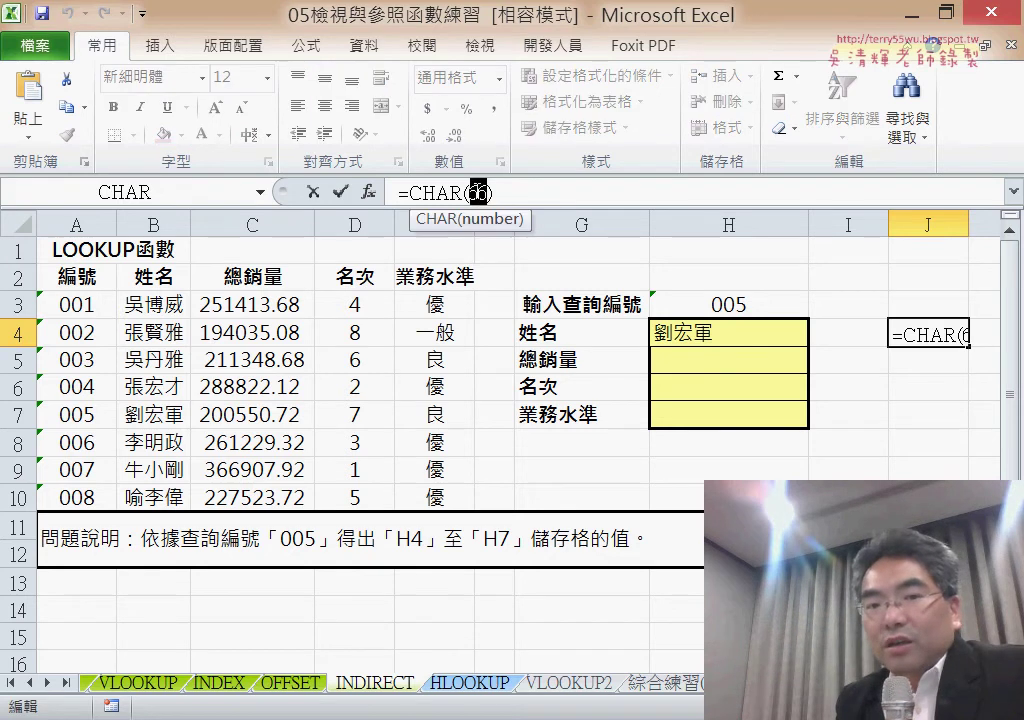
left_click(490, 191)
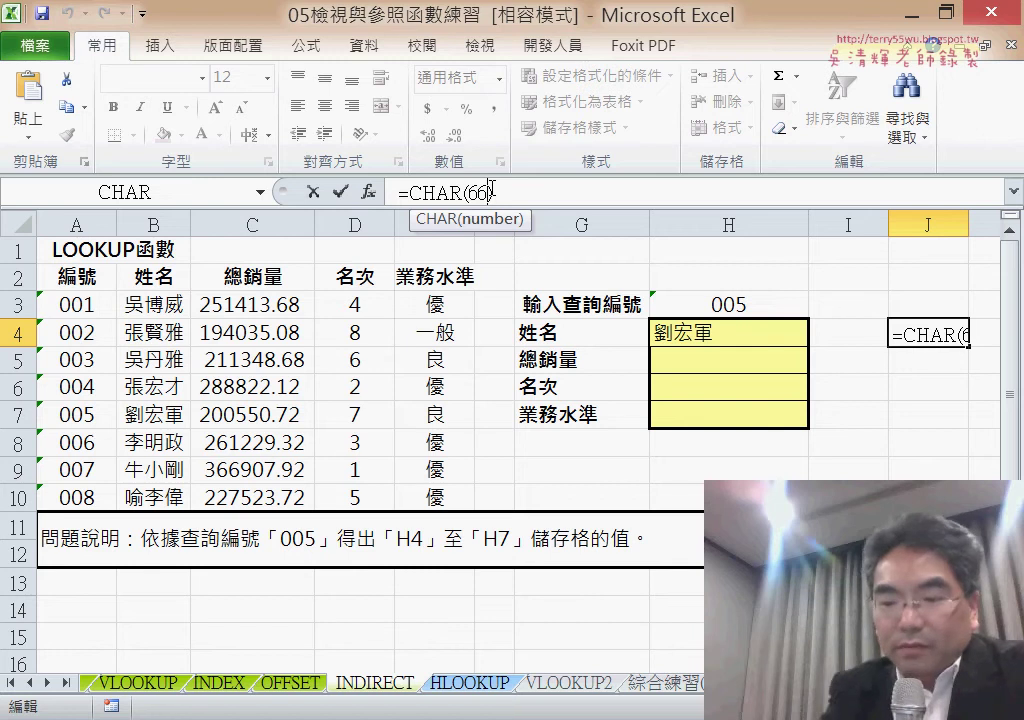
type("+")
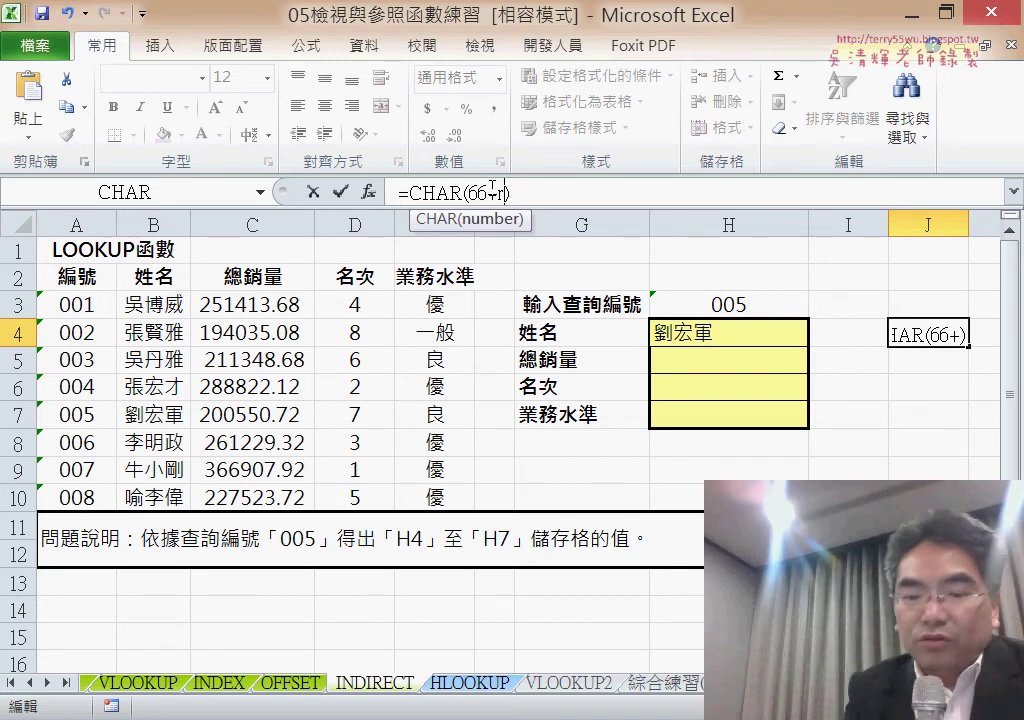
type("row")
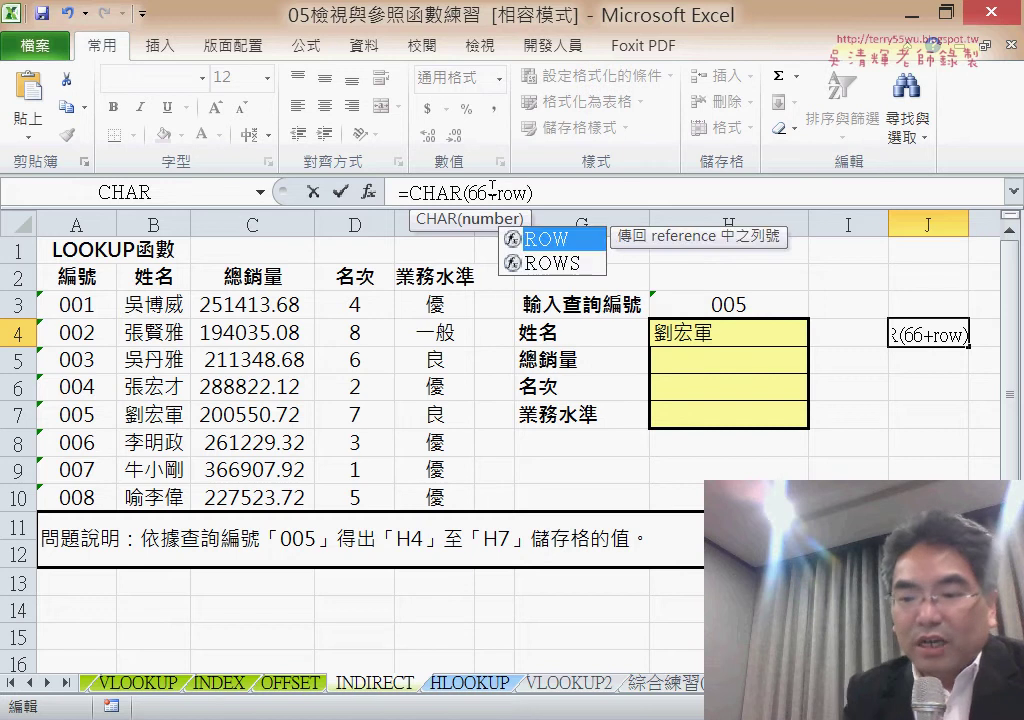
type("()")
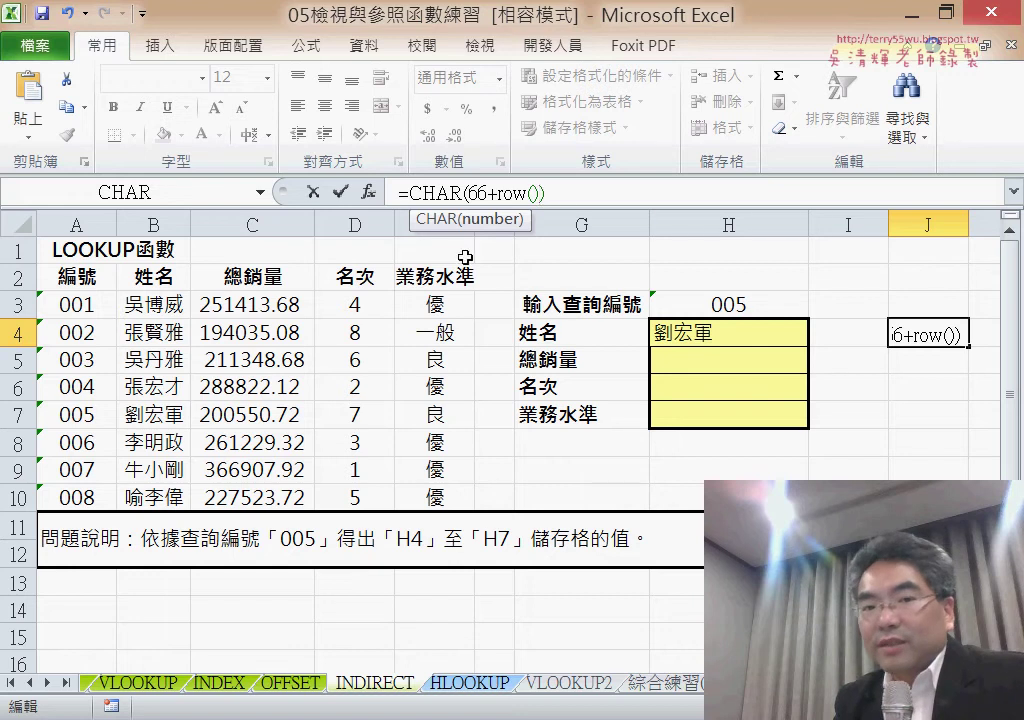
left_click(339, 193)
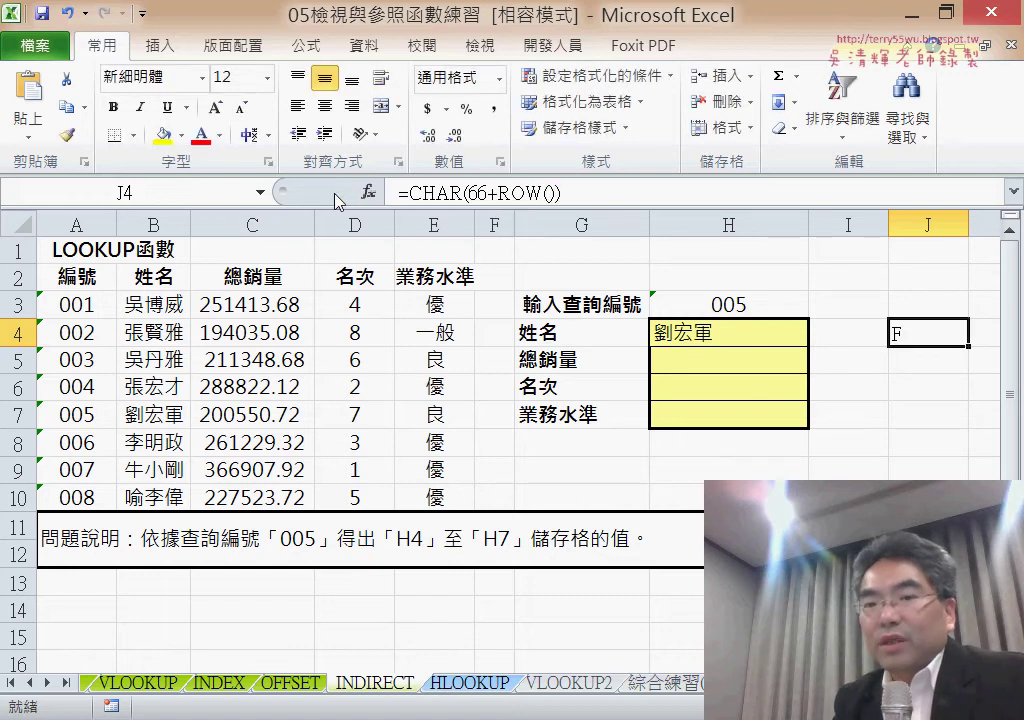
left_click(483, 193)
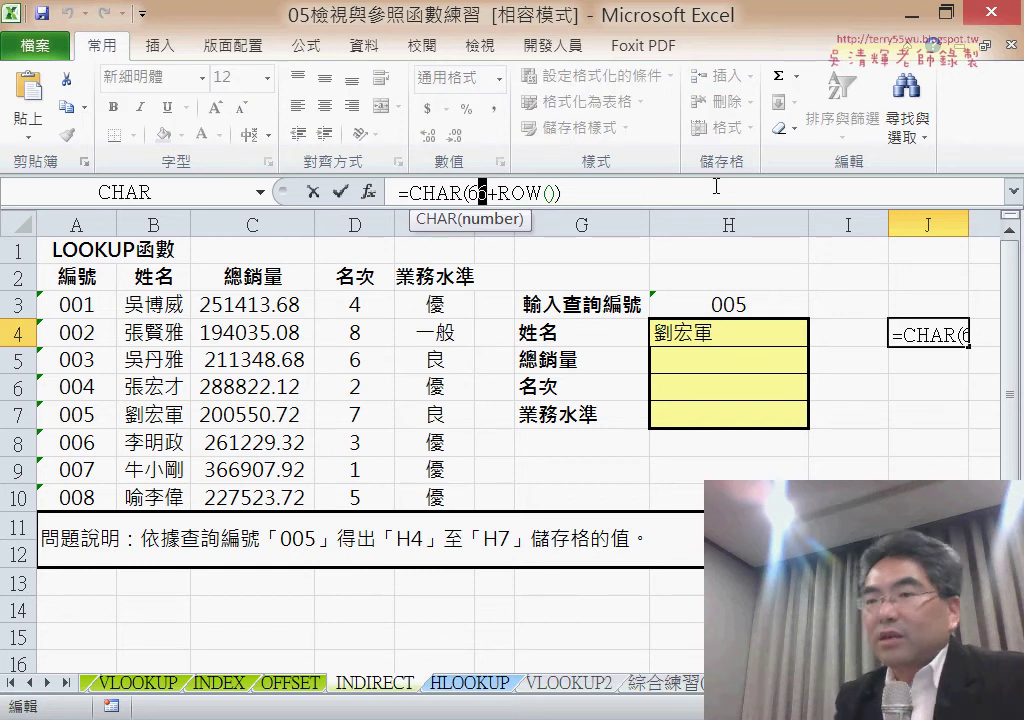
type("2")
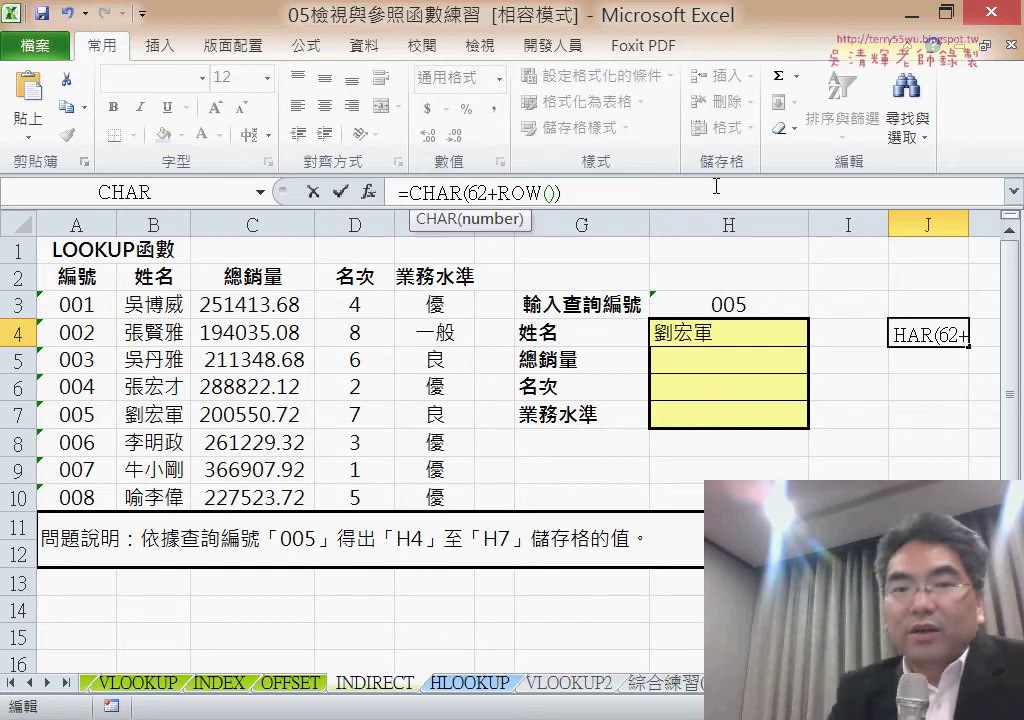
left_click(341, 191)
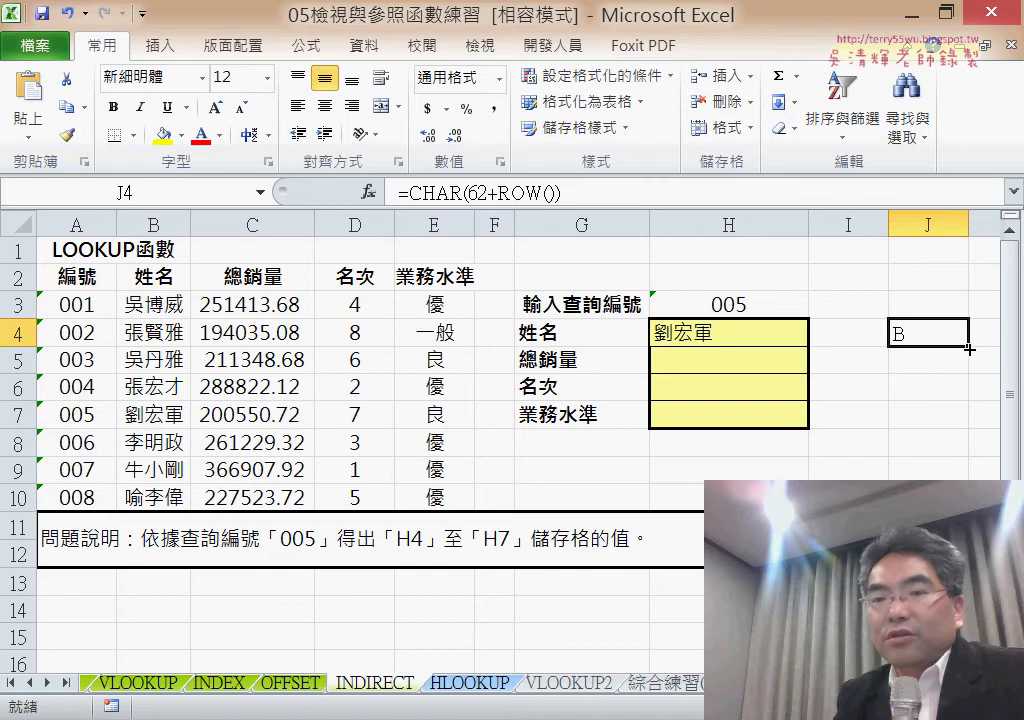
- Fill J4's formula down to J7 to get B, C, D, E, then locate record 005
left_click_drag(969, 349, 960, 418)
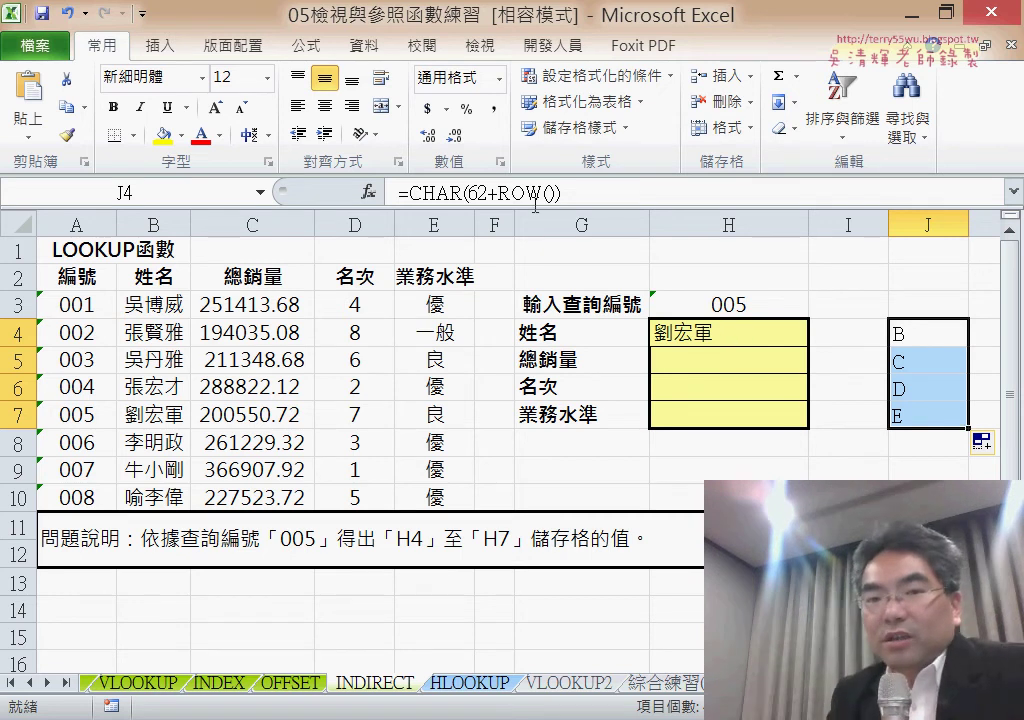
scroll(754, 343, "right", 2)
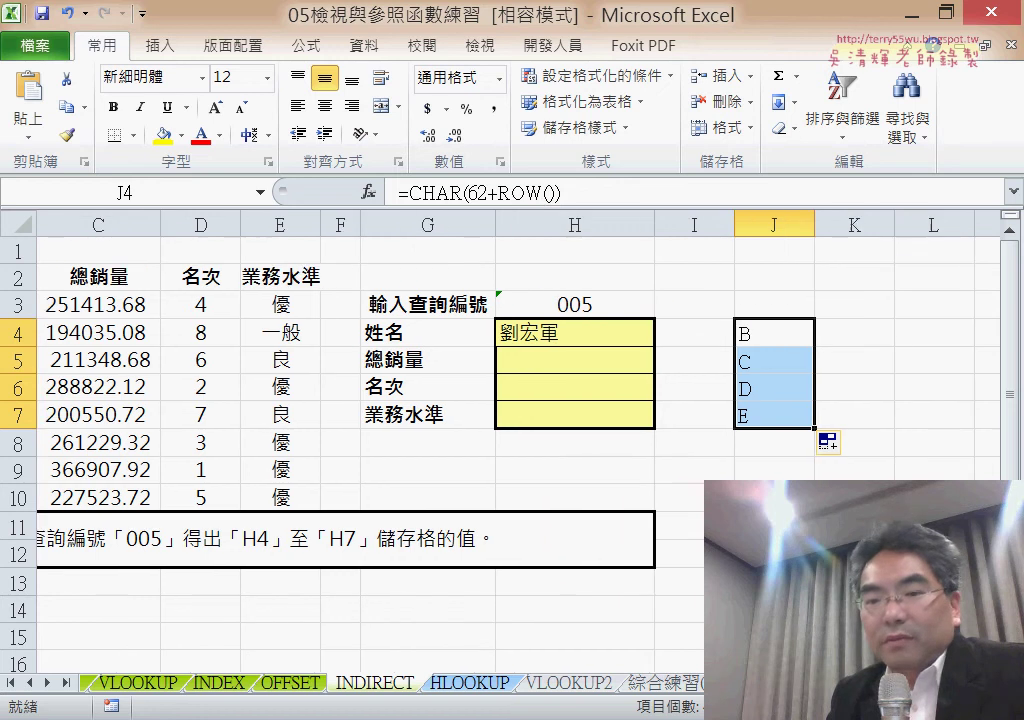
left_click(855, 338)
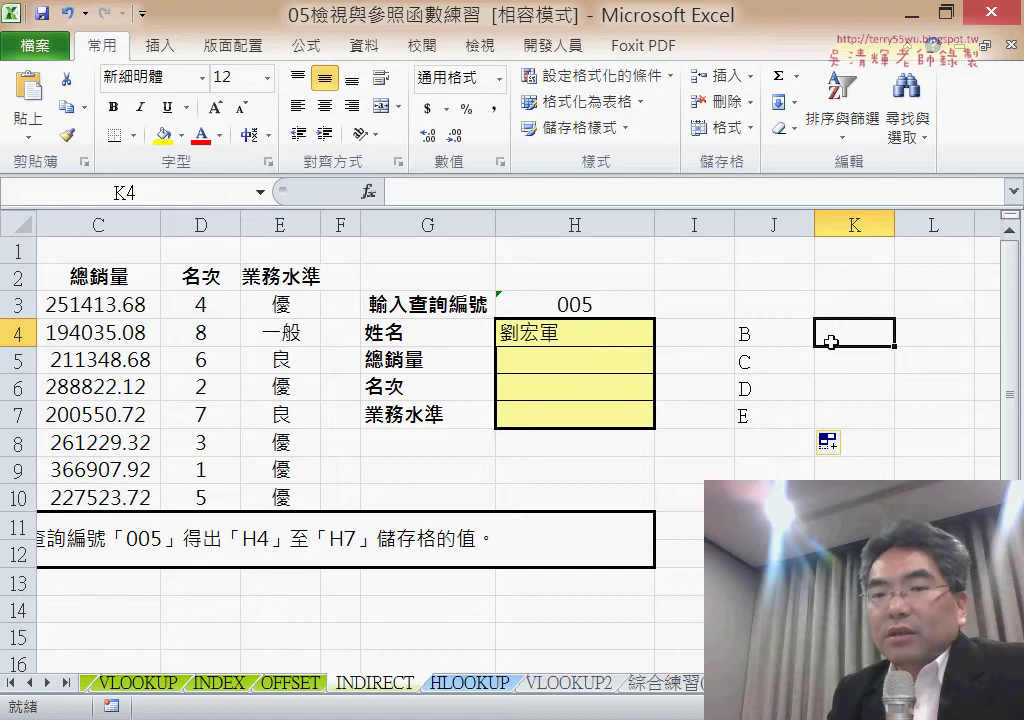
left_click(590, 304)
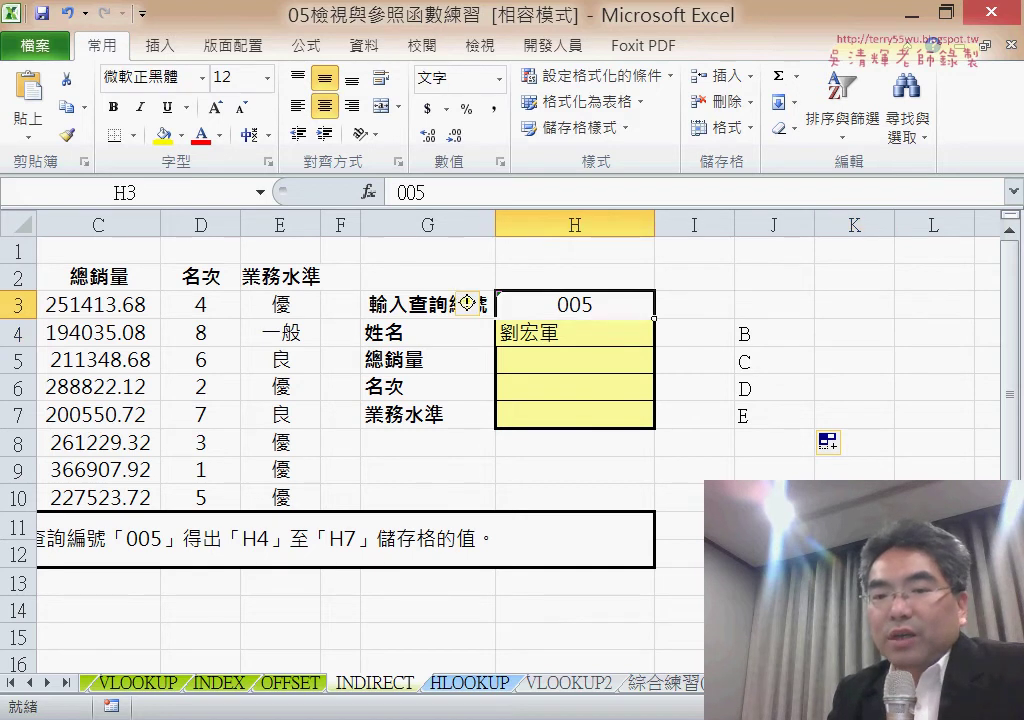
scroll(500, 400, "left", 1)
scroll(500, 400, "left", 1)
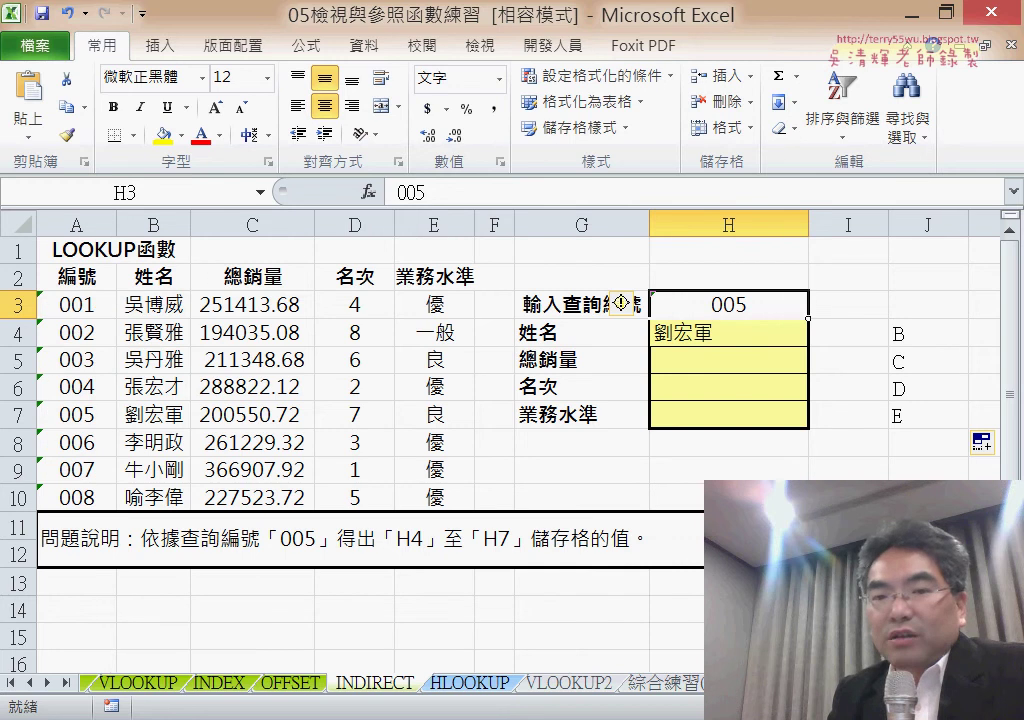
left_click(81, 414)
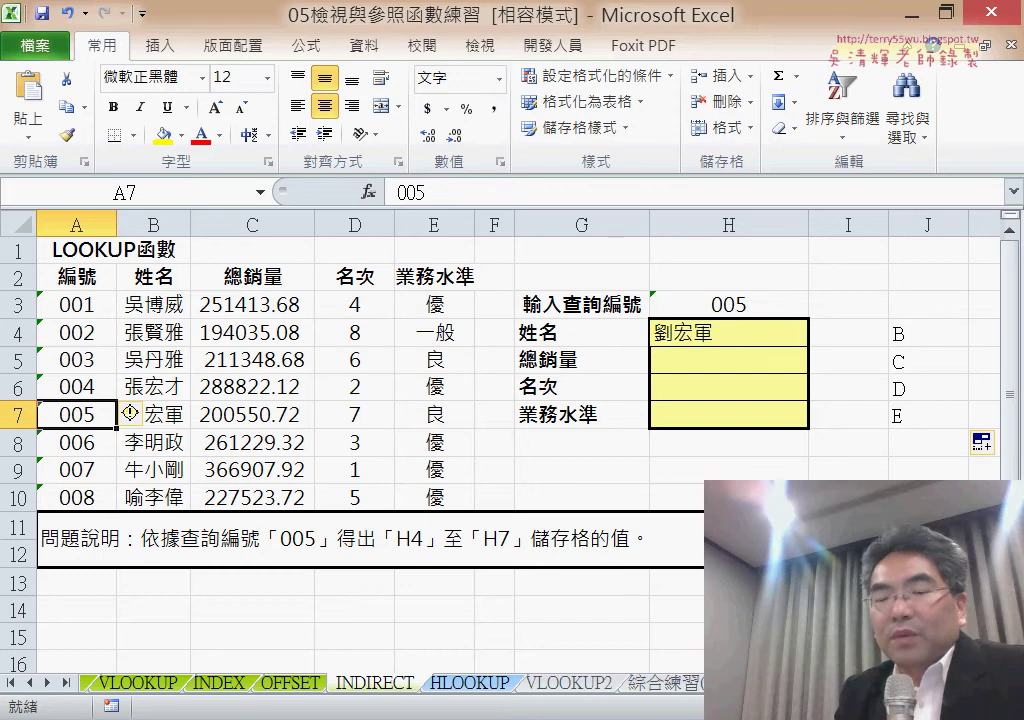
- Copy the CHAR(62+ROW()) text from J4's formula without changing J4
left_click(910, 333)
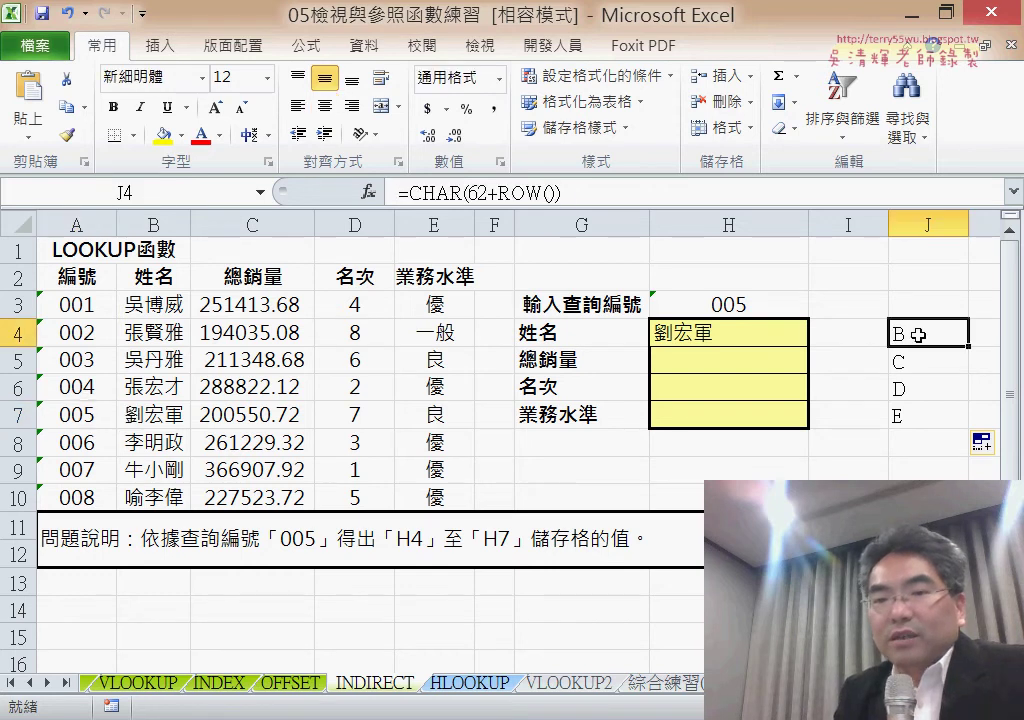
left_click_drag(565, 192, 410, 192)
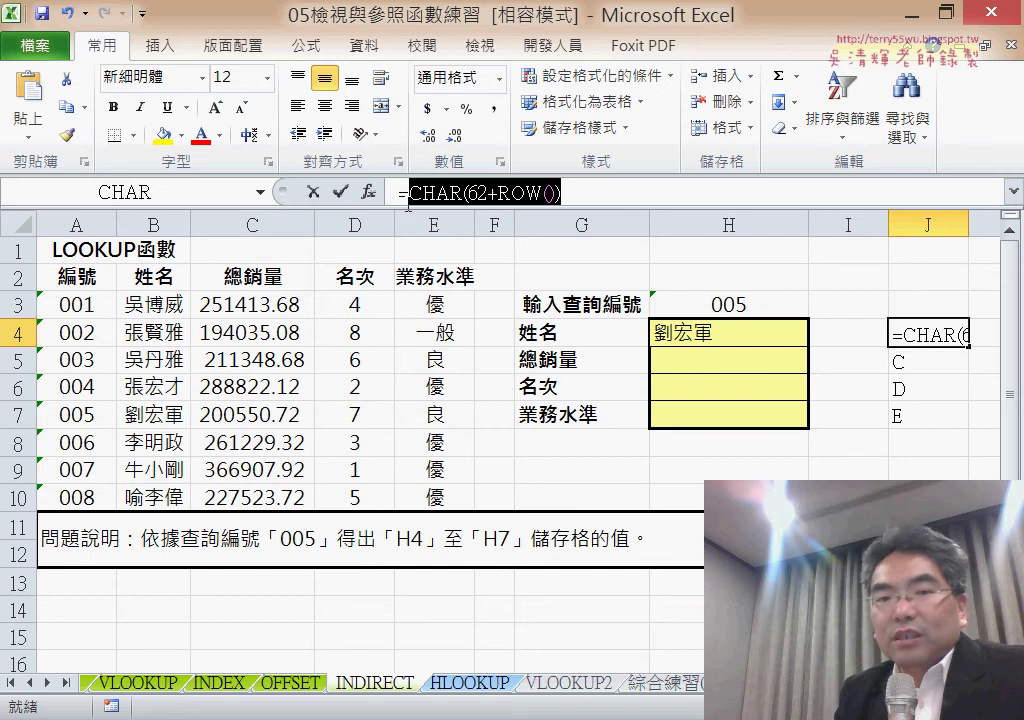
right_click(492, 197)
left_click(491, 224)
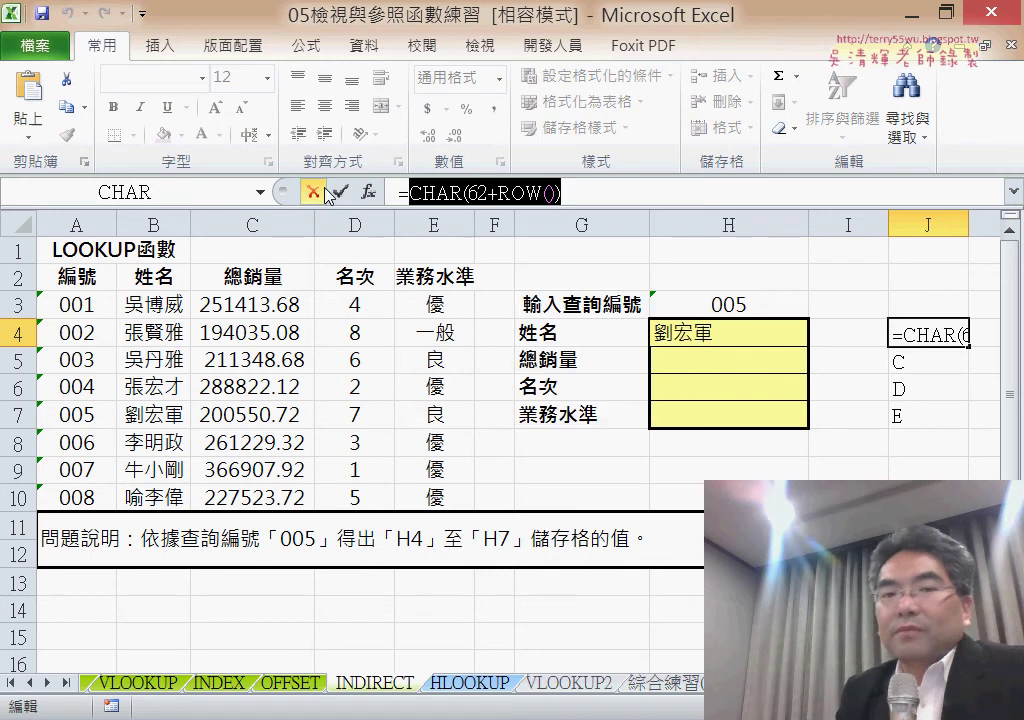
key("Escape")
- Replace "B7" in H4 with CHAR(62+ROW())&H3+2 to return record 005's name
left_click(695, 336)
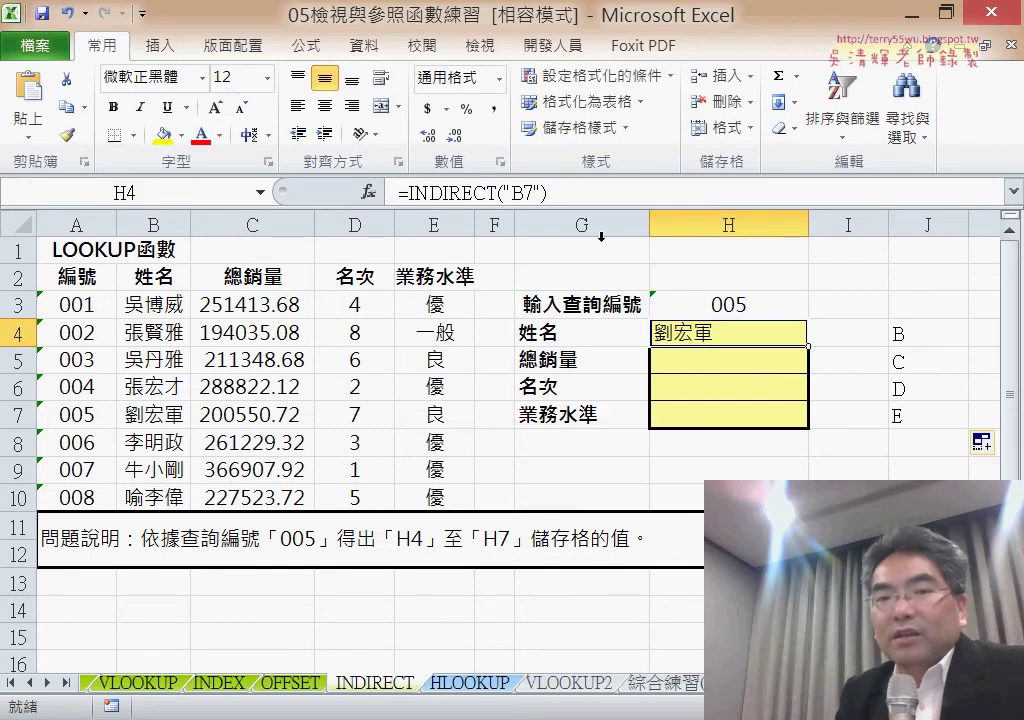
left_click(507, 193)
left_click_drag(503, 193, 541, 193)
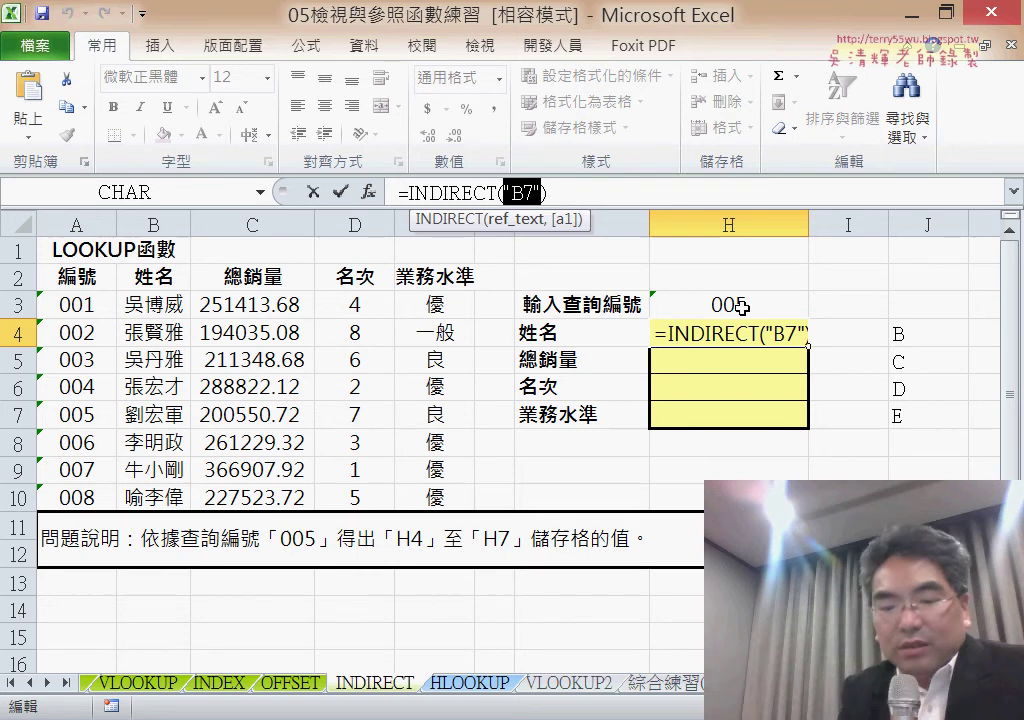
type("CHAR(62+ROW())")
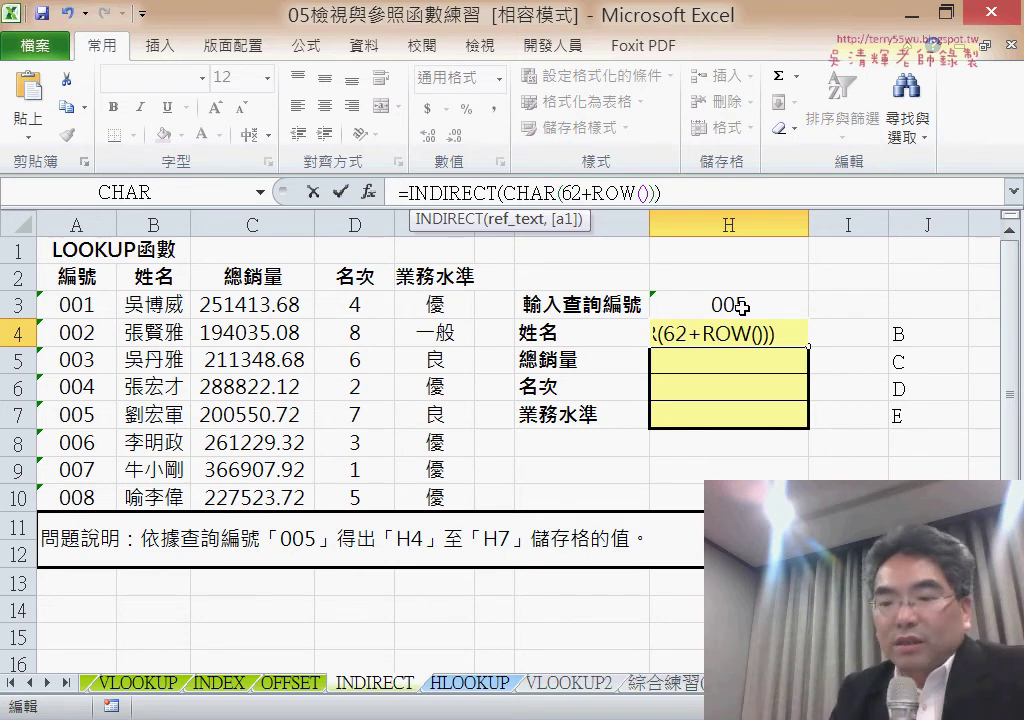
type("&")
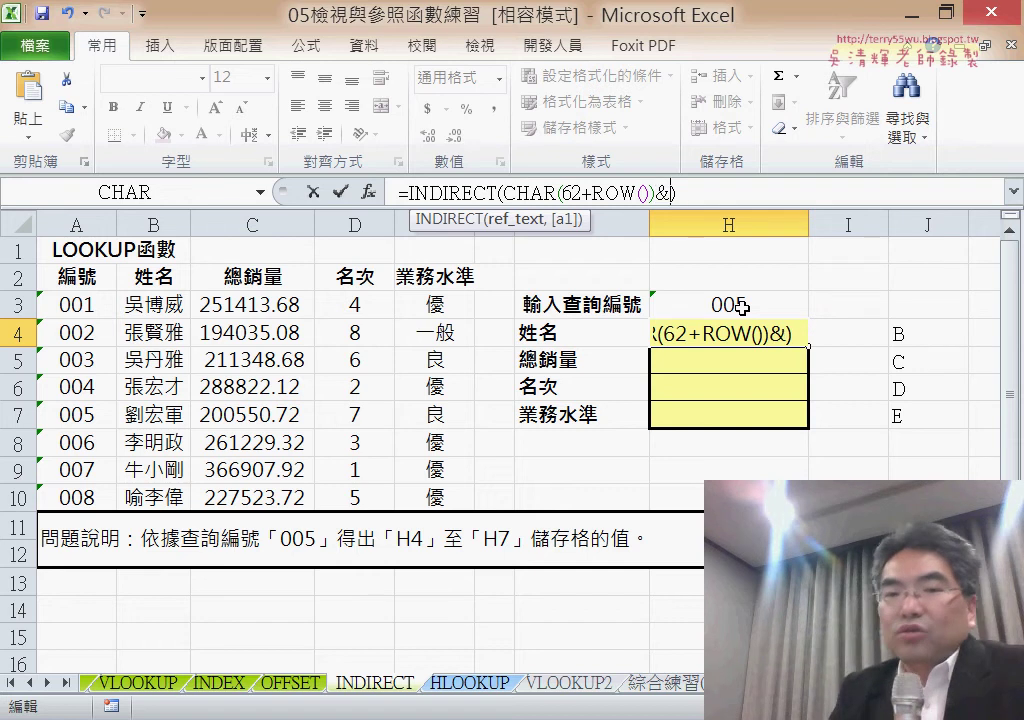
left_click(777, 305)
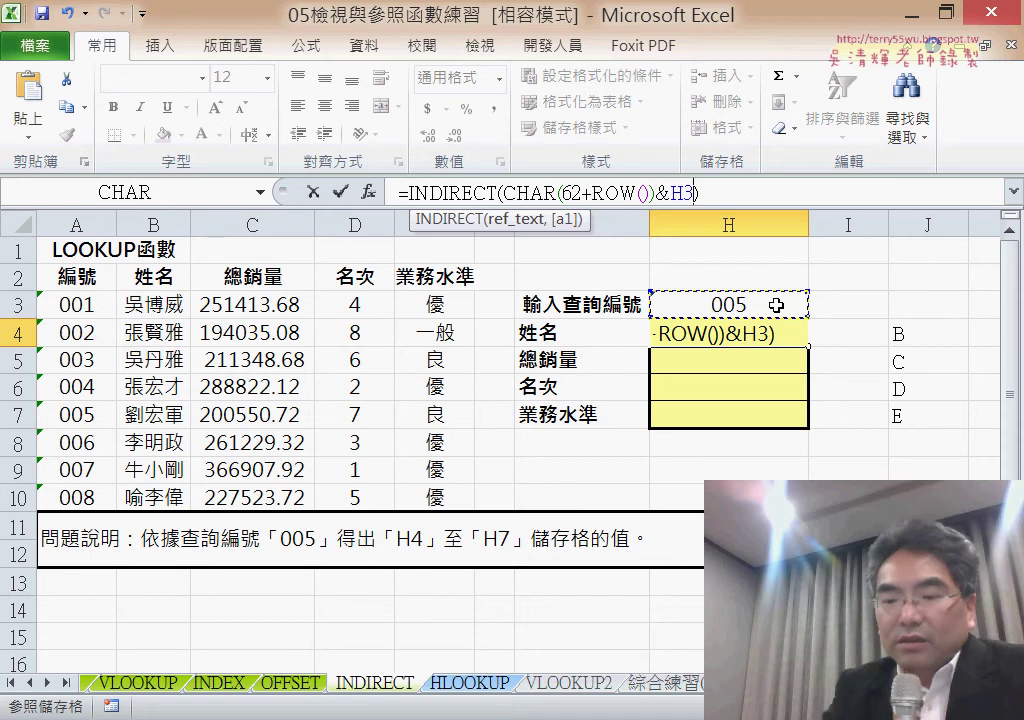
type("+2")
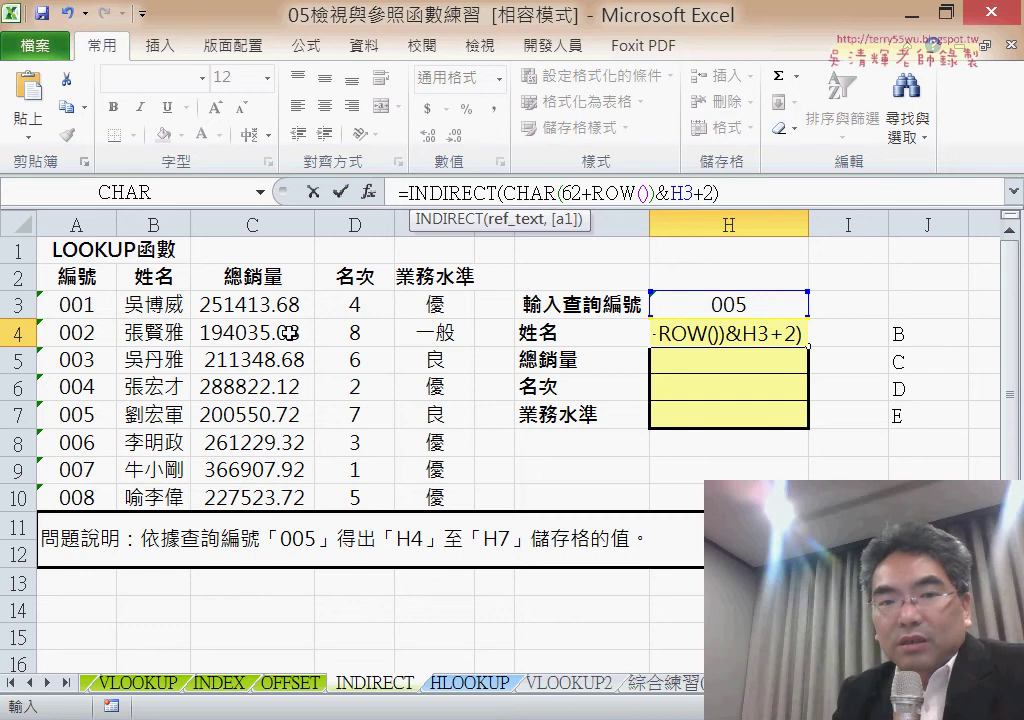
left_click(341, 192)
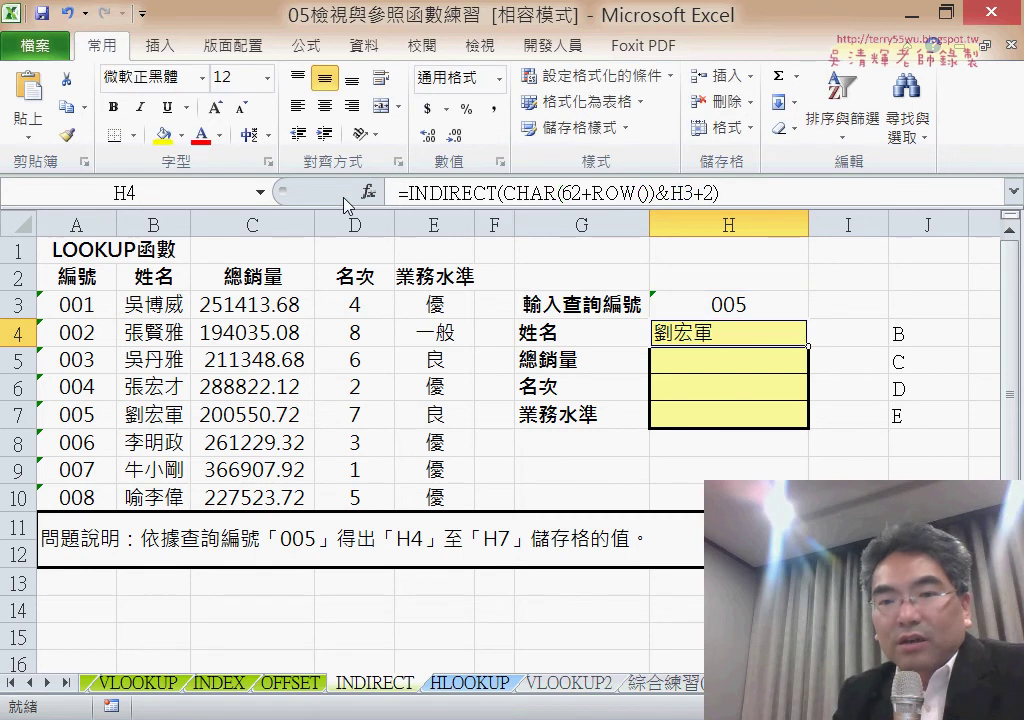
- Make H4's H3 reference row-locked as H$3 using F4
left_click(676, 193)
left_click_drag(671, 192, 714, 192)
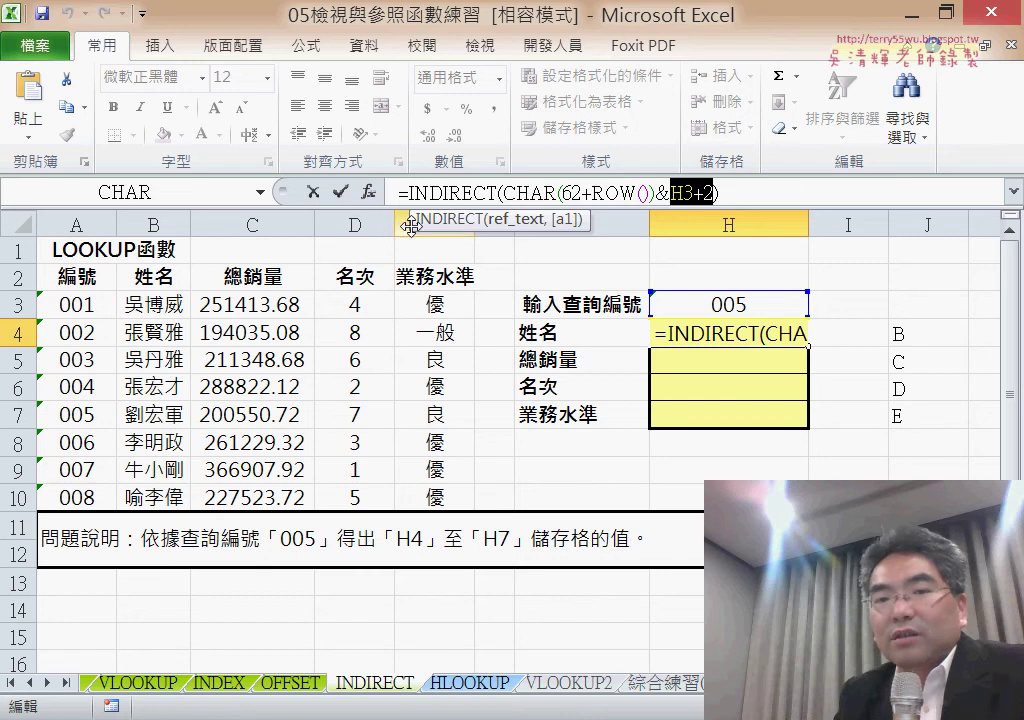
left_click(341, 191)
left_click(692, 191)
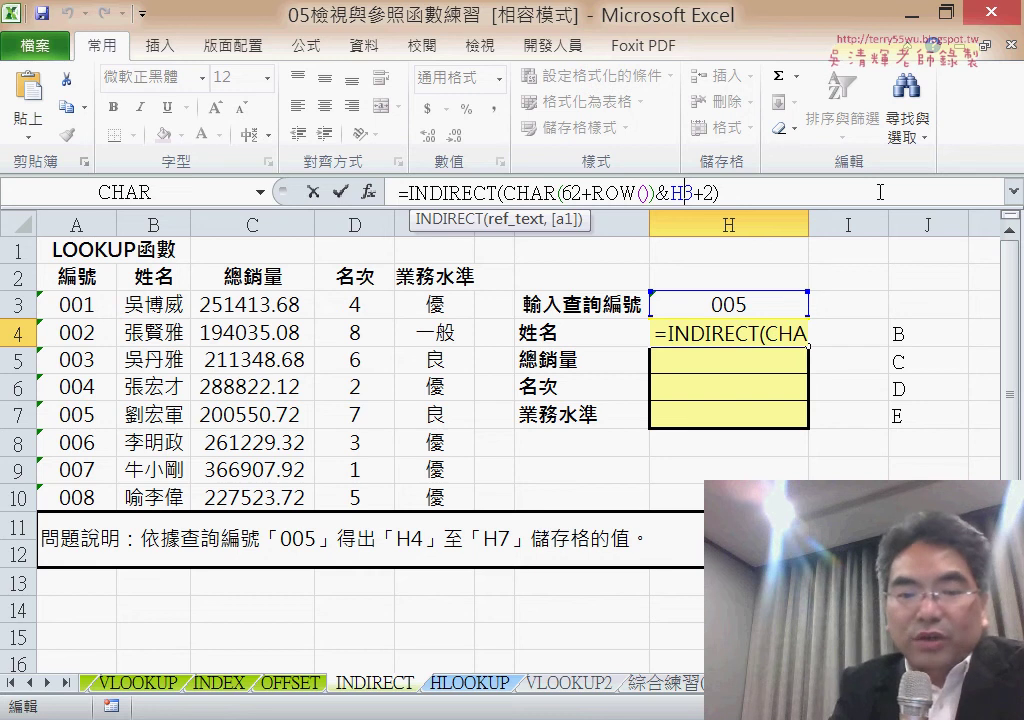
key("F4")
key("F4")
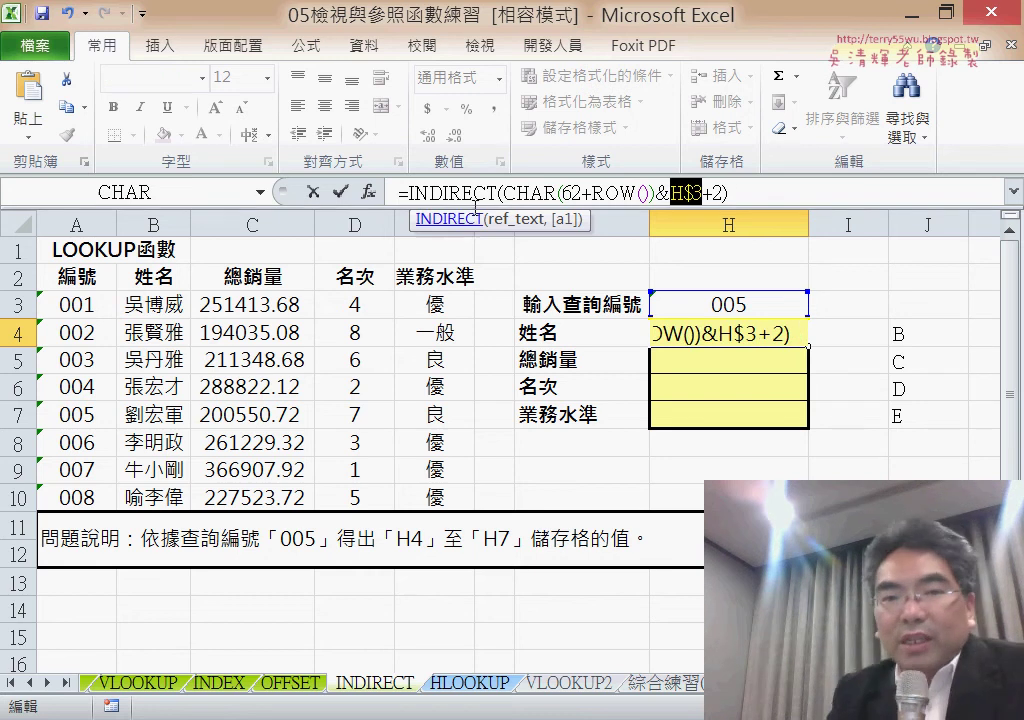
left_click(341, 191)
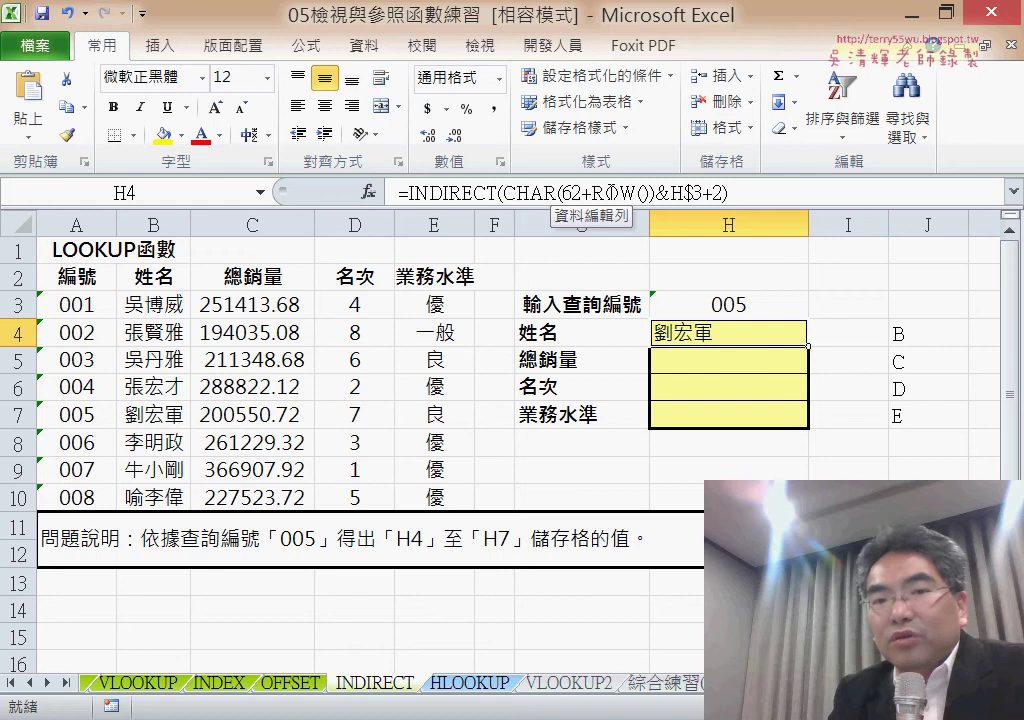
- Check row 7's values and fill H4 down to H7, showing 200550.72, 7 and 良
left_click(139, 422)
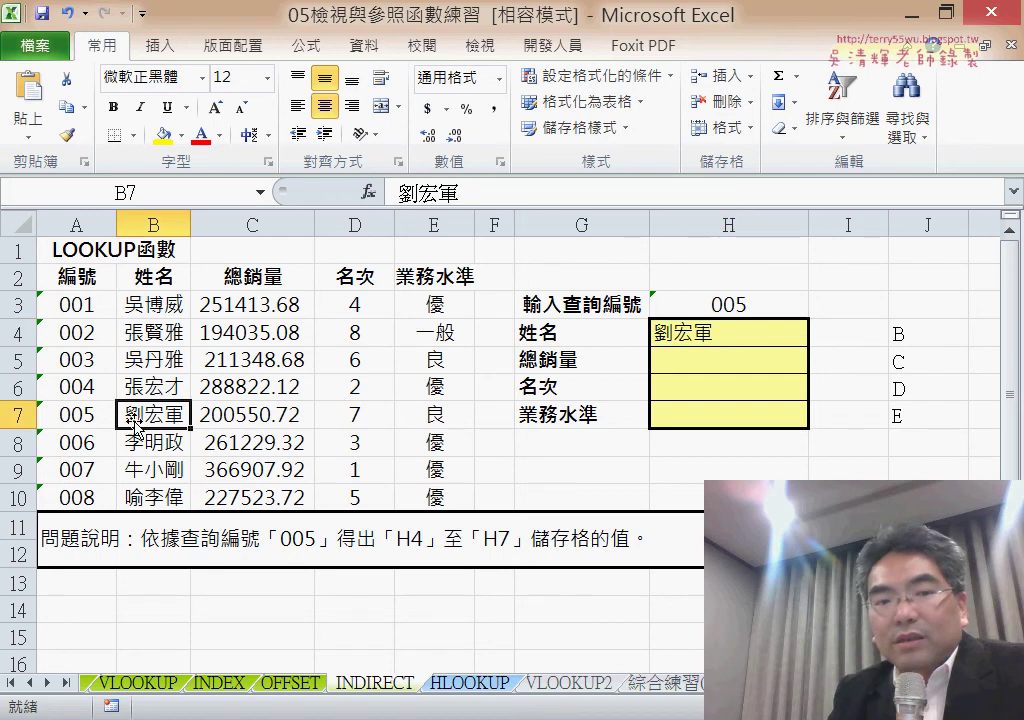
left_click(253, 418)
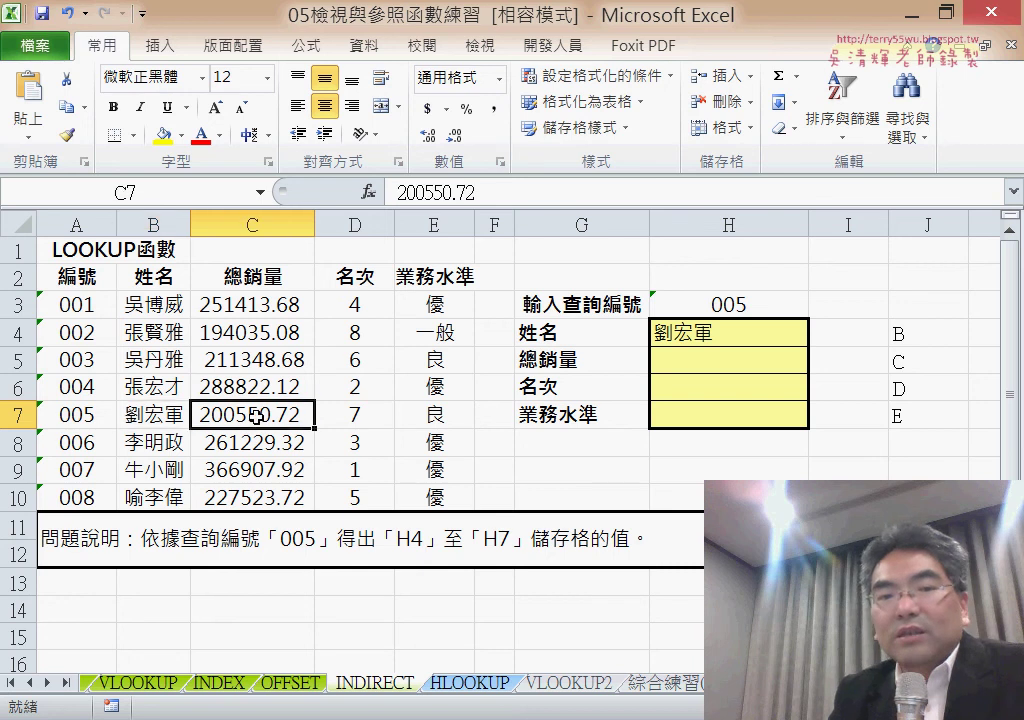
left_click(355, 416)
left_click(403, 414)
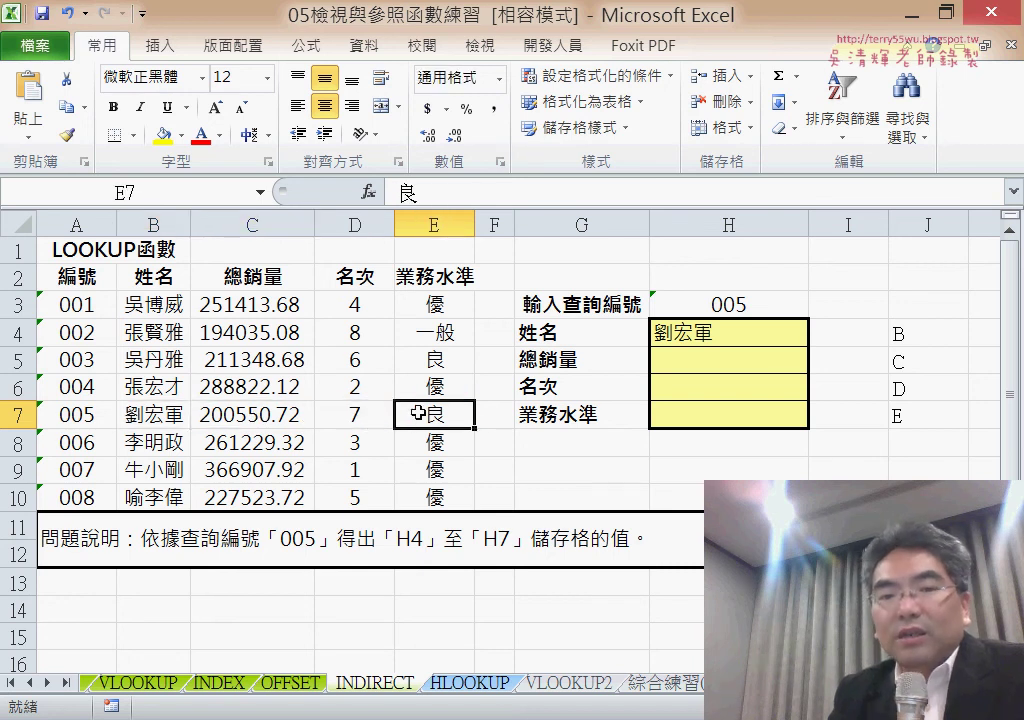
left_click(713, 330)
left_click_drag(809, 347, 815, 428)
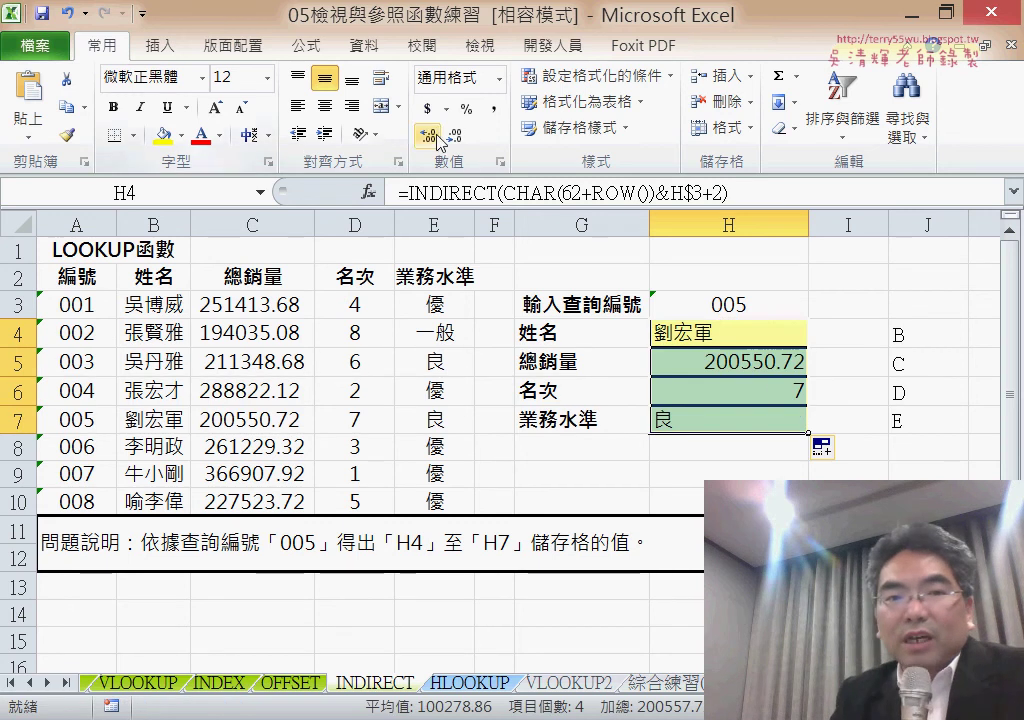
- Center H4:H7 and change the query number in H3 to 004
left_click(324, 105)
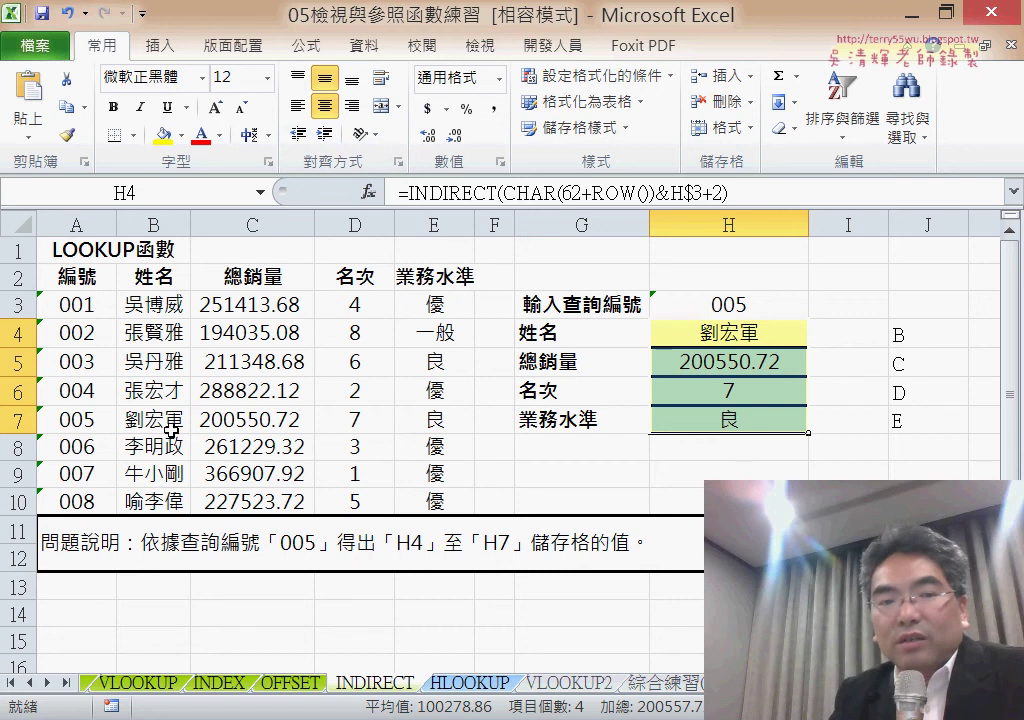
left_click(782, 307)
double_click(762, 301)
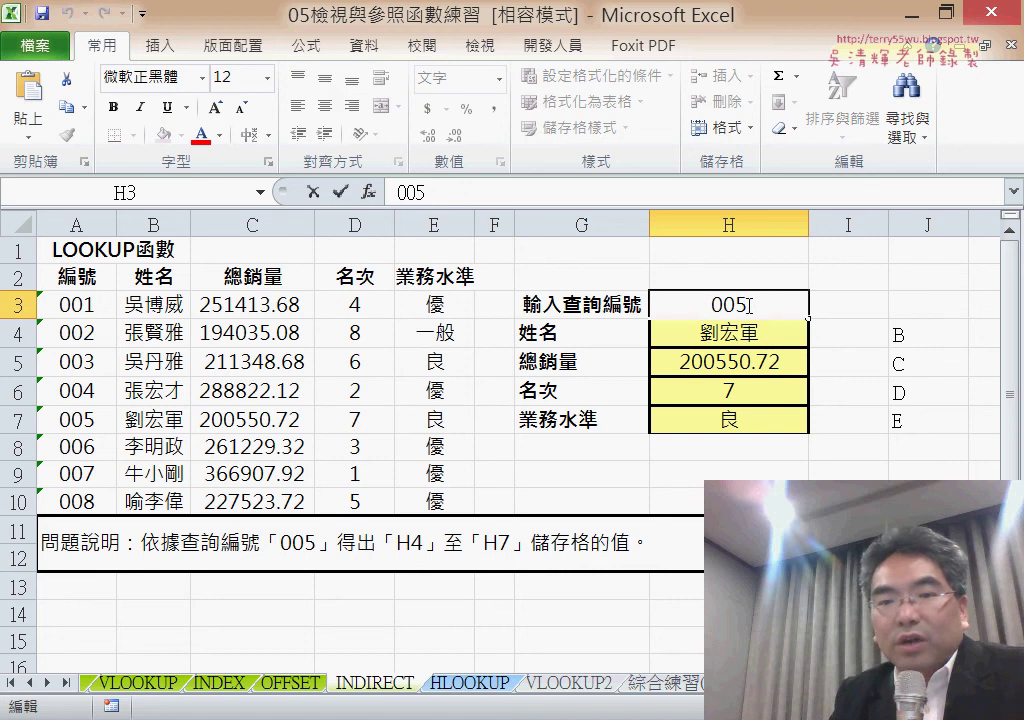
left_click_drag(749, 306, 737, 306)
type("4")
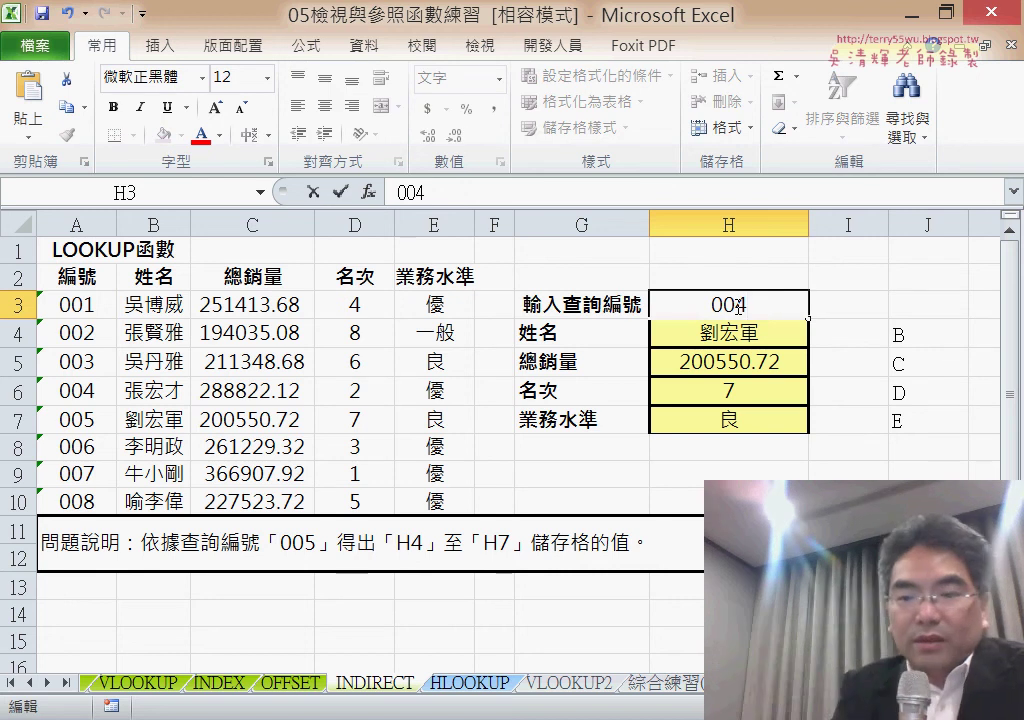
key("Return")
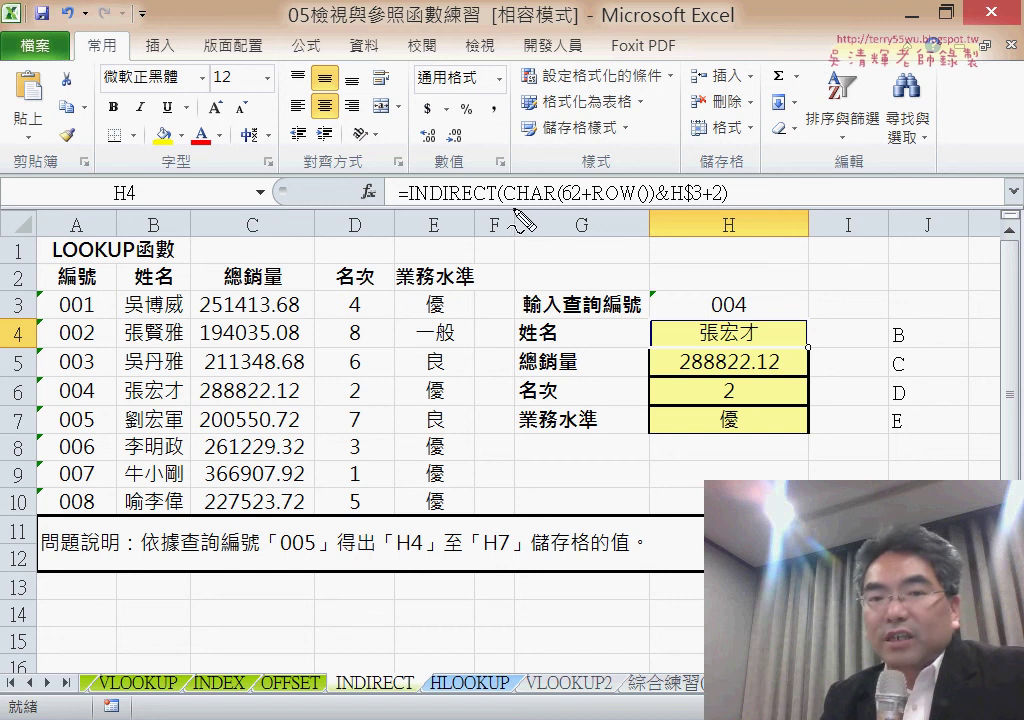
left_click_drag(512, 207, 645, 208)
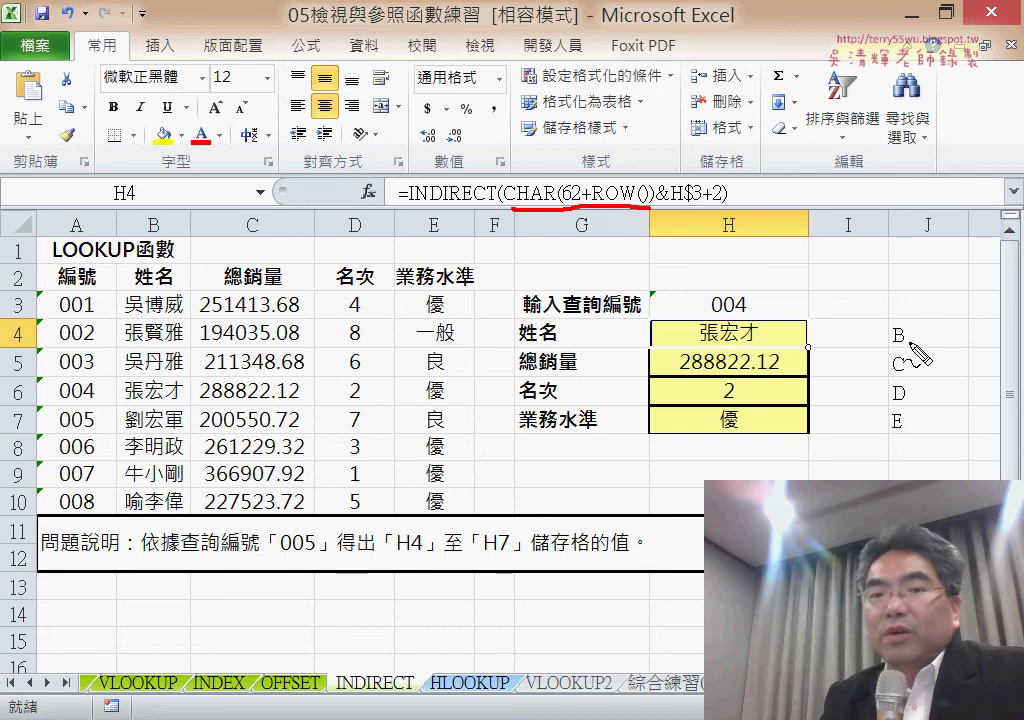
left_click_drag(885, 352, 906, 351)
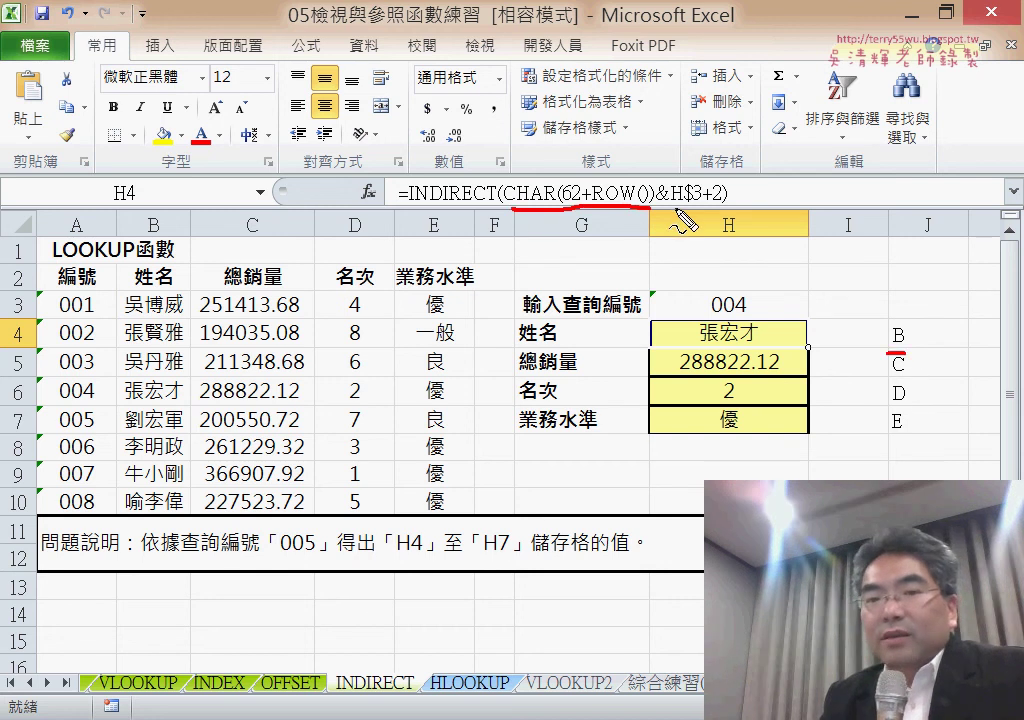
left_click_drag(675, 211, 718, 211)
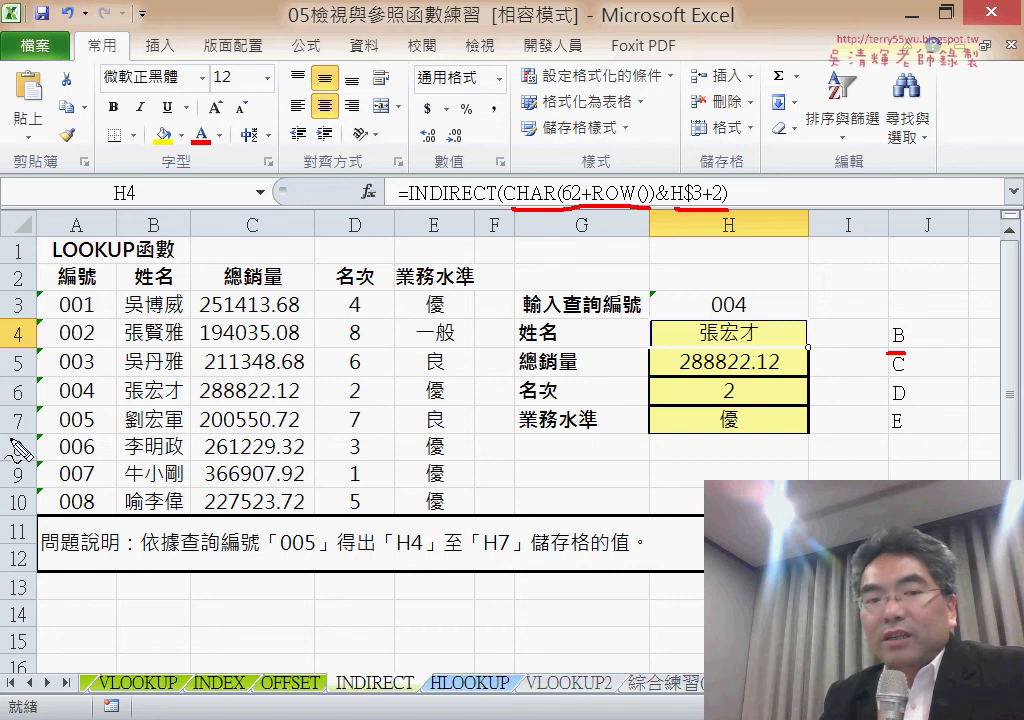
mouse_move(392, 655)
left_mouse_down()
mouse_move(340, 670)
mouse_move(414, 700)
left_mouse_up()
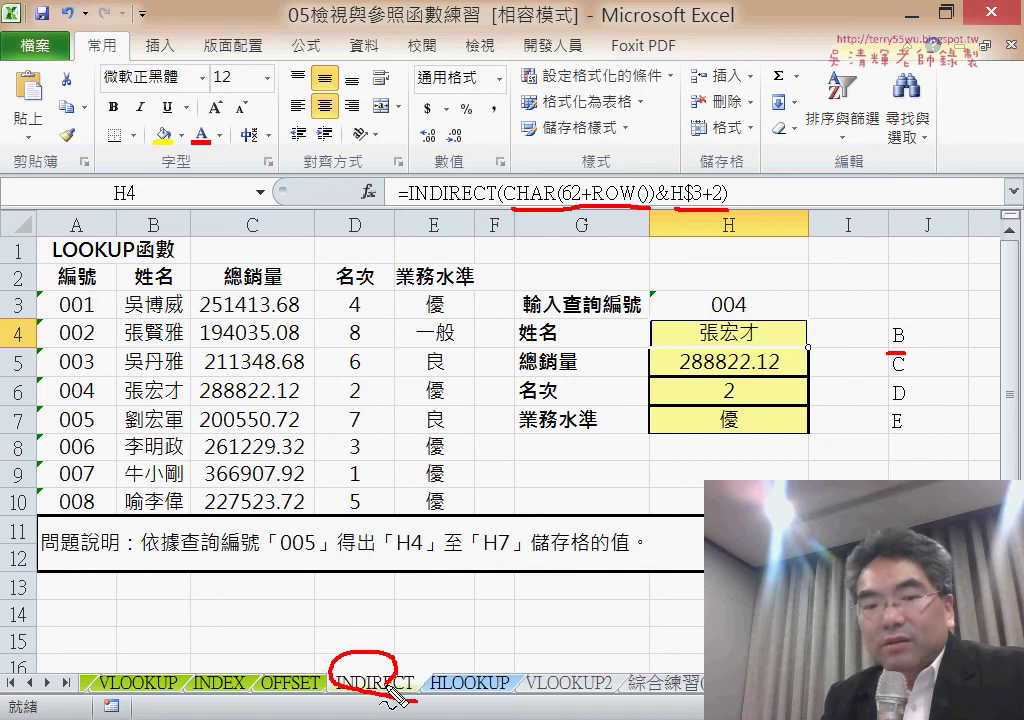
mouse_move(30, 408)
left_mouse_down()
mouse_move(12, 432)
mouse_move(36, 410)
left_mouse_up()
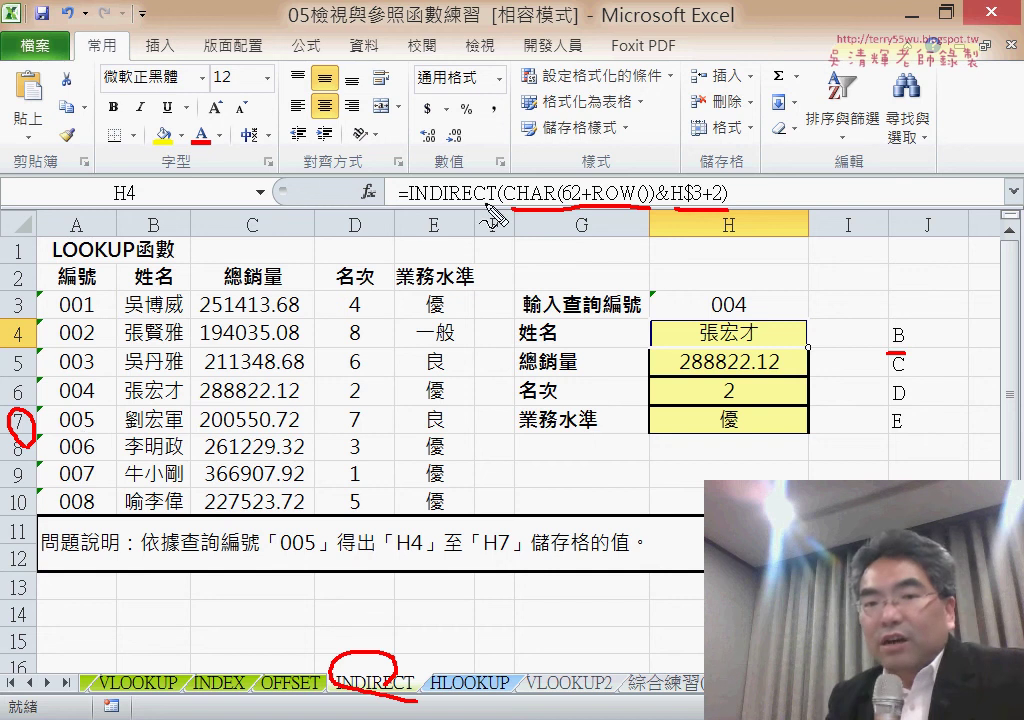
left_click_drag(412, 211, 500, 212)
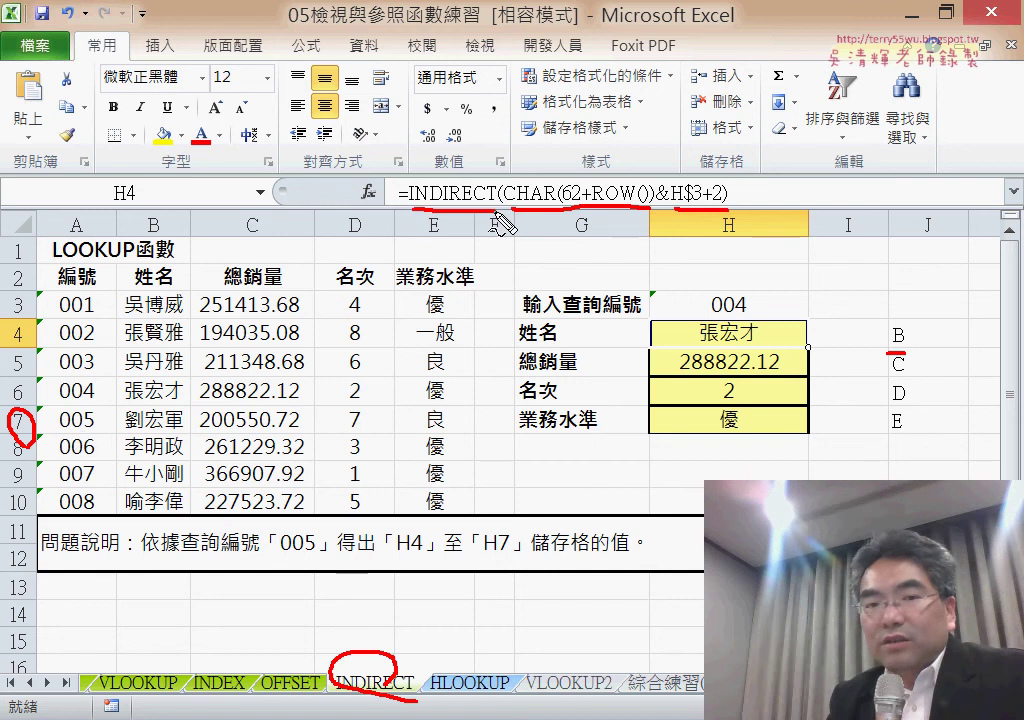